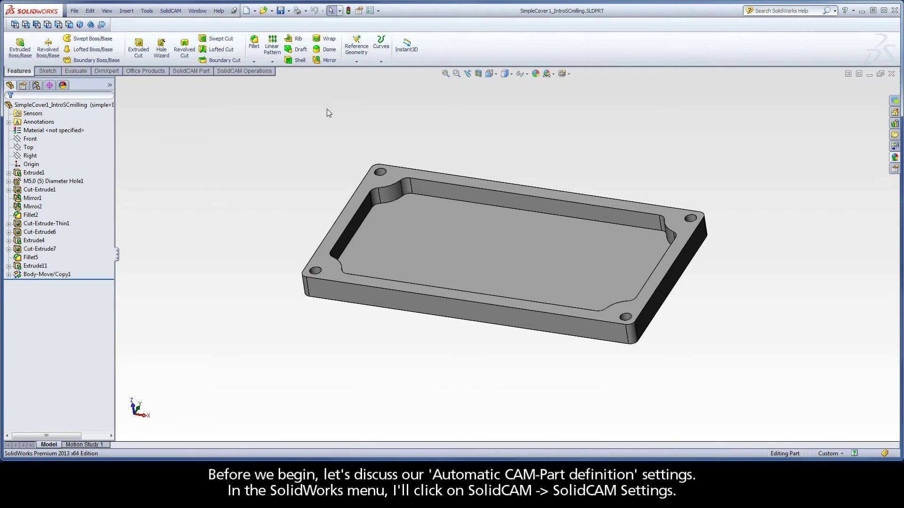
- Review the Automatic CAM-Part definition settings in SolidCAM settings, leaving them unchanged
left_click(170, 11)
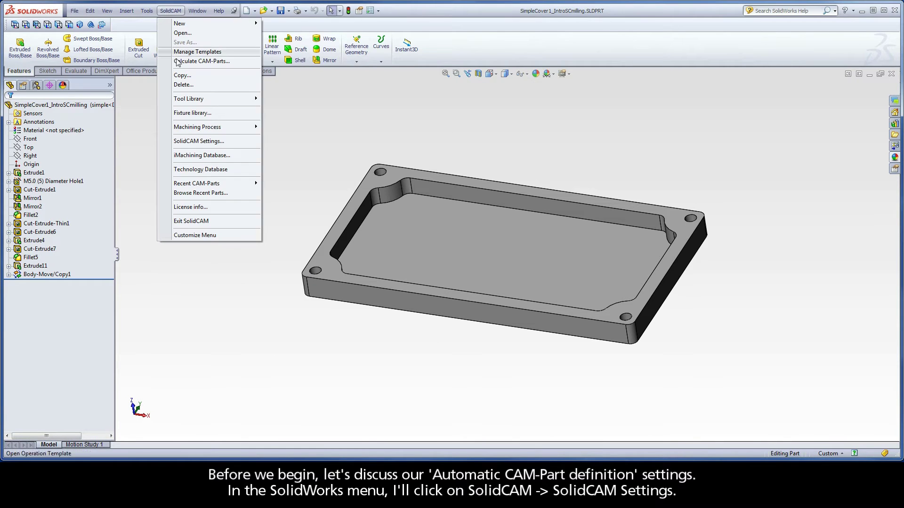
left_click(217, 141)
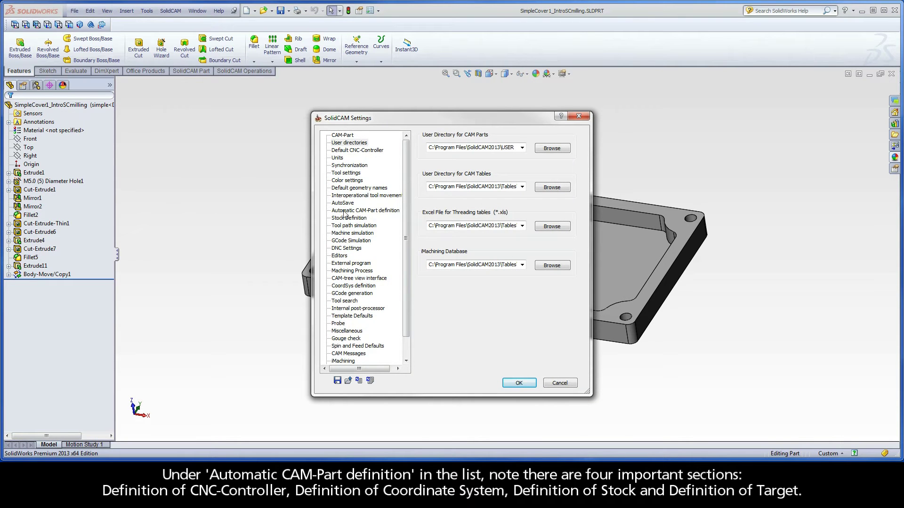
left_click(400, 211)
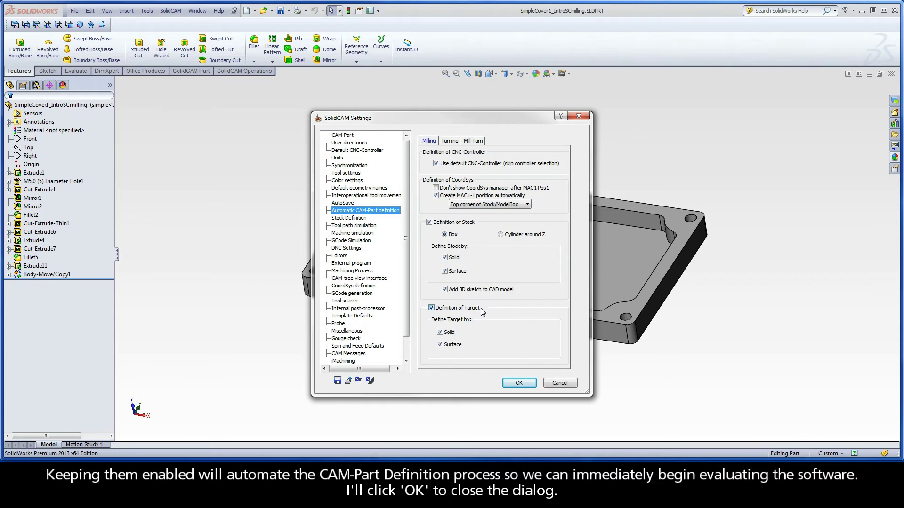
left_click(518, 383)
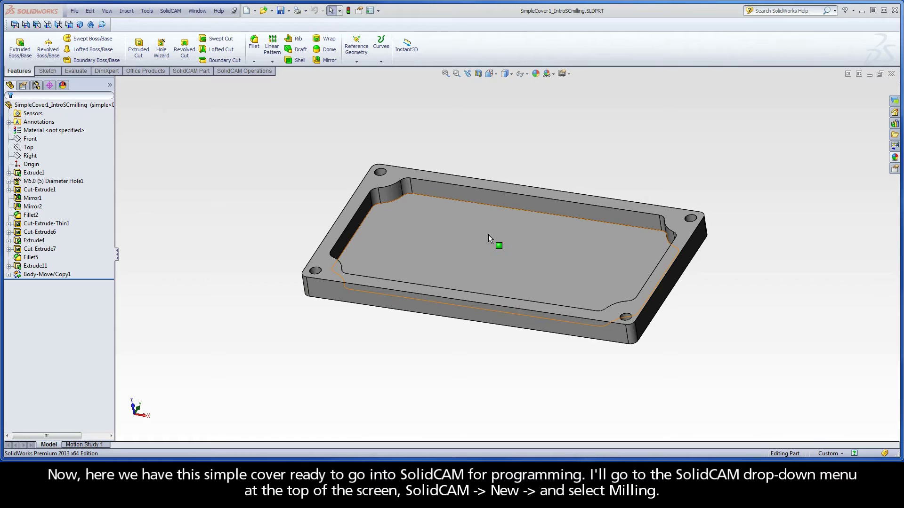
- Create a new internal Milling CAM-Part stored inside the cover's SLDPRT file
left_click(171, 13)
mouse_move(187, 25)
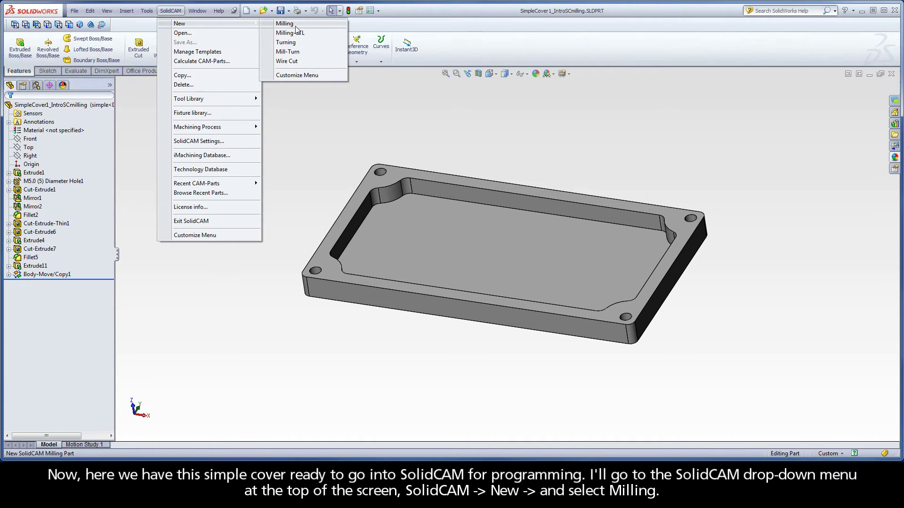
left_click(295, 26)
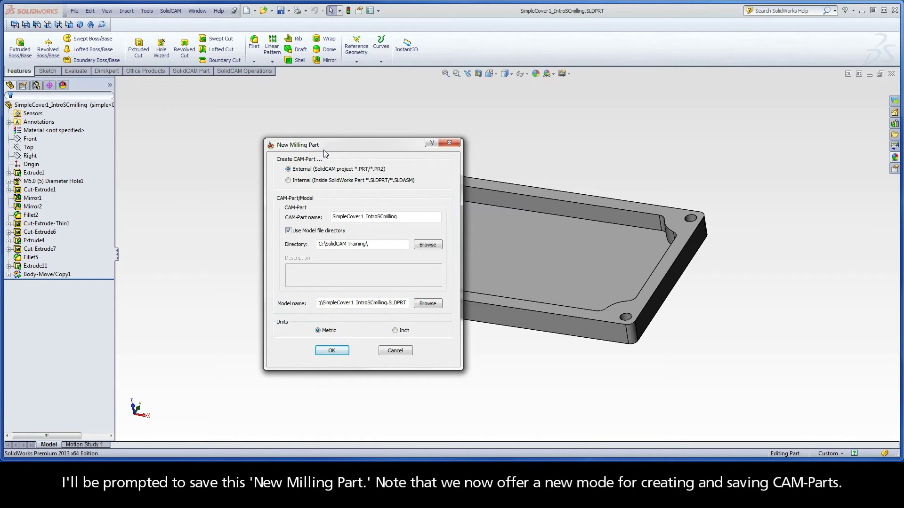
left_click(288, 182)
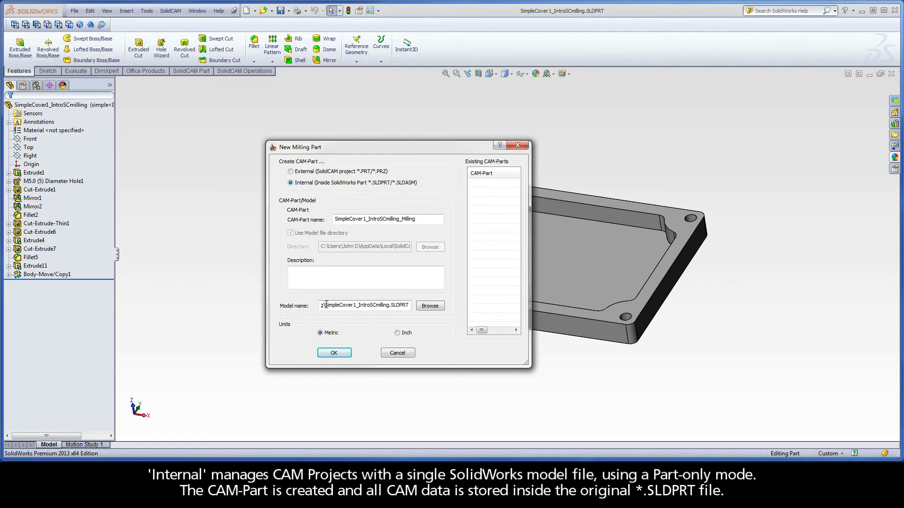
left_click_drag(326, 305, 411, 307)
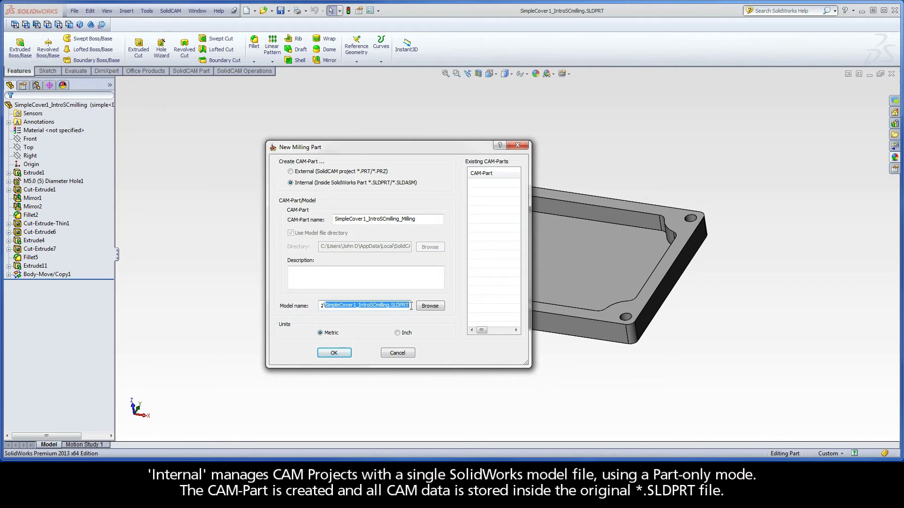
left_click(409, 305)
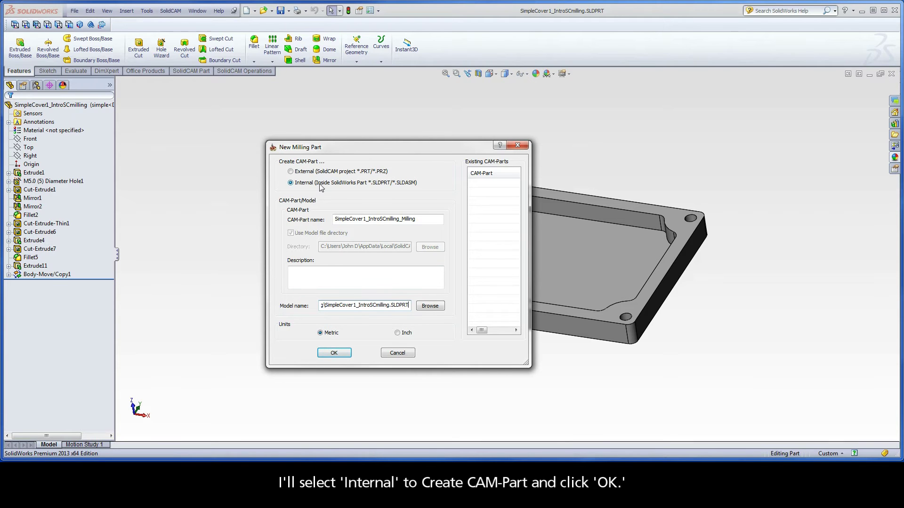
left_click(337, 357)
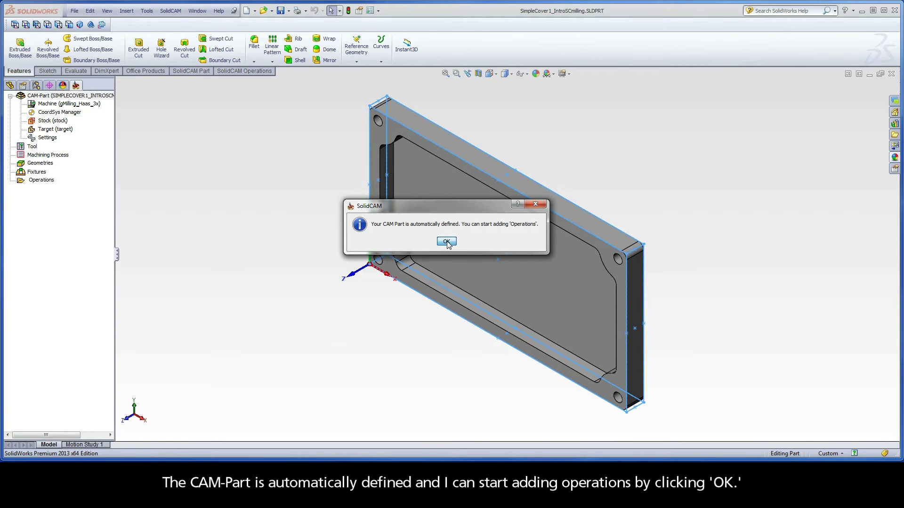
- Acknowledge that CAM-Part SIMPLECOVER1_INTROSCMILLING was automatically defined
left_click(446, 240)
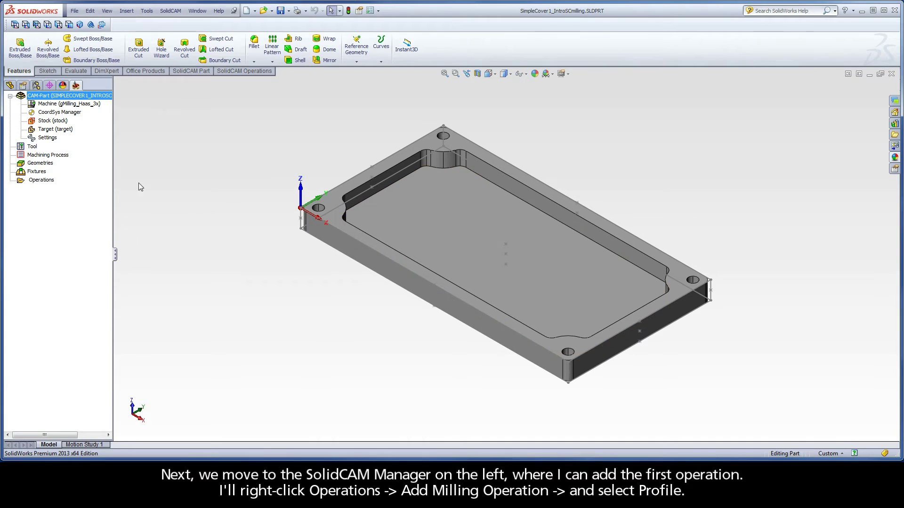
- Add a Profile milling operation to the Operations list
left_click(71, 97)
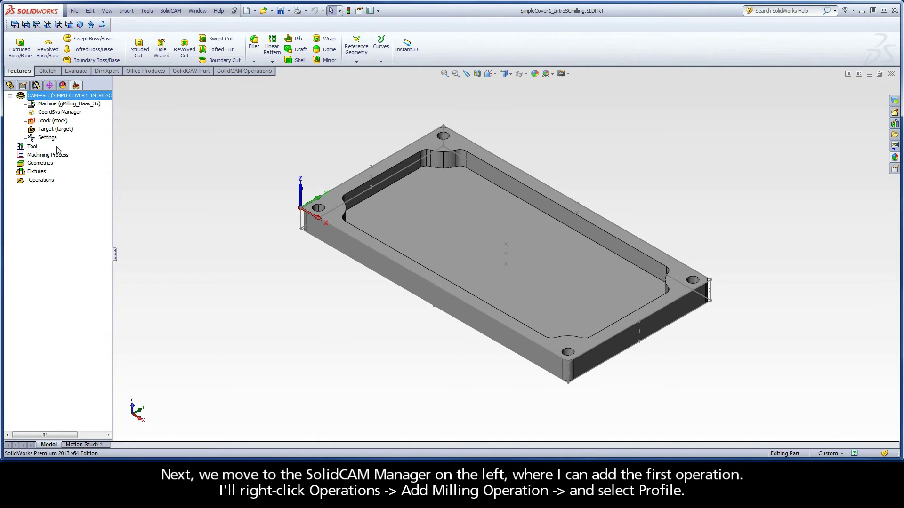
right_click(40, 181)
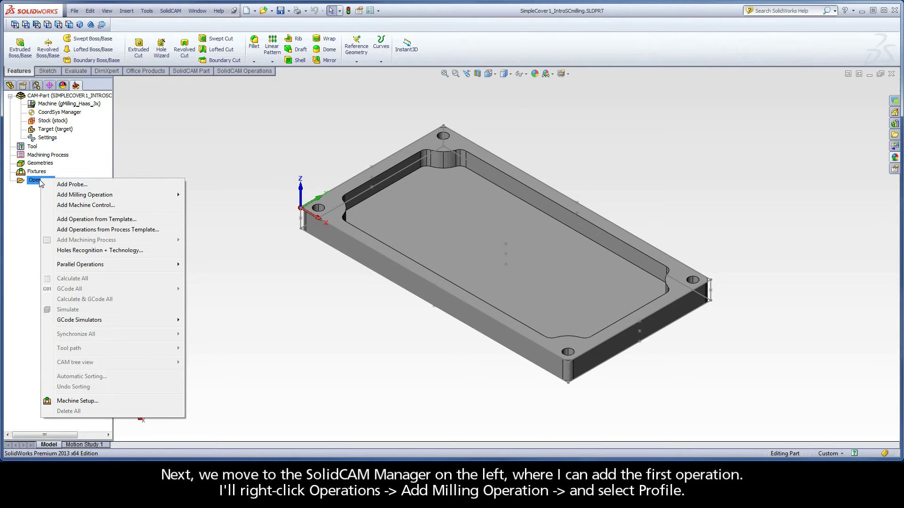
mouse_move(65, 197)
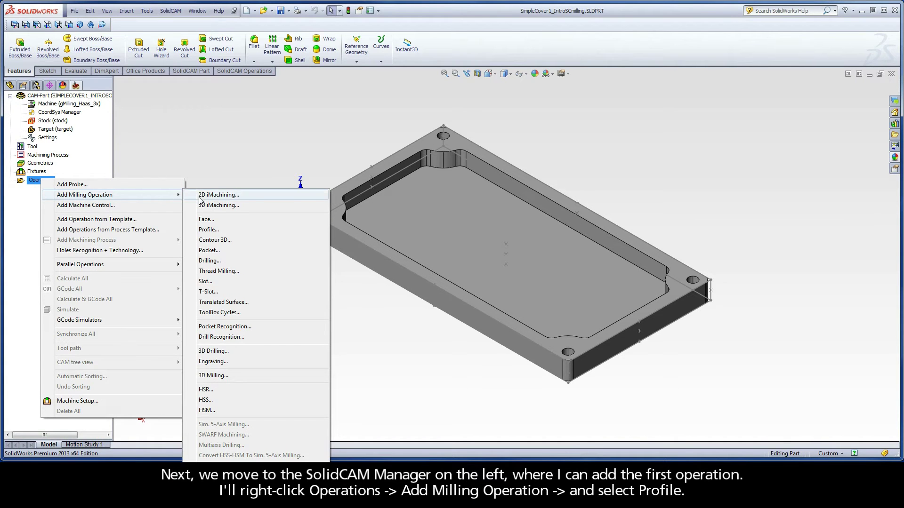
left_click(221, 230)
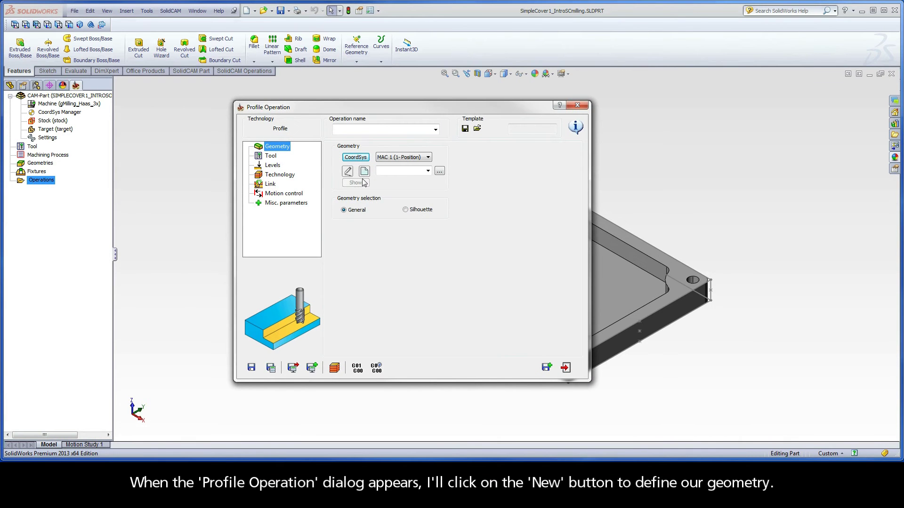
- Define geometry 'contour' as the cover's outer top edge chained at constant Z
left_click(365, 172)
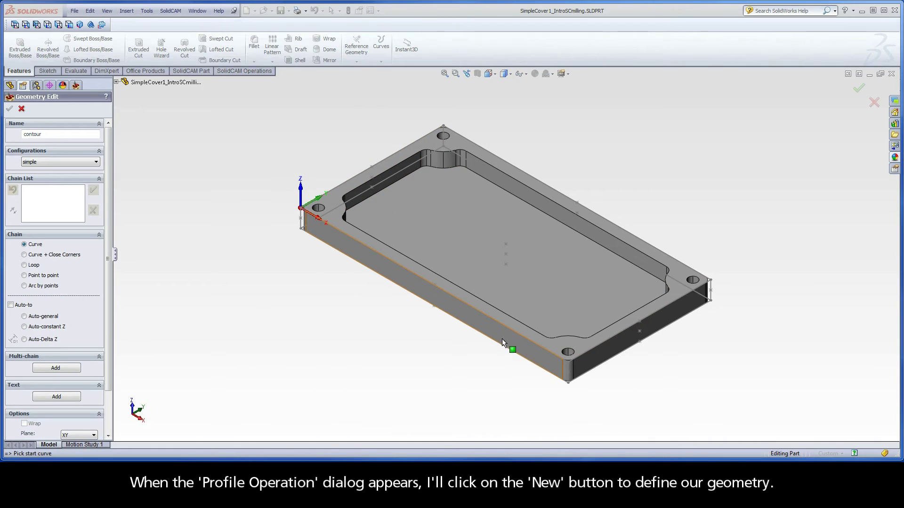
right_click(541, 346)
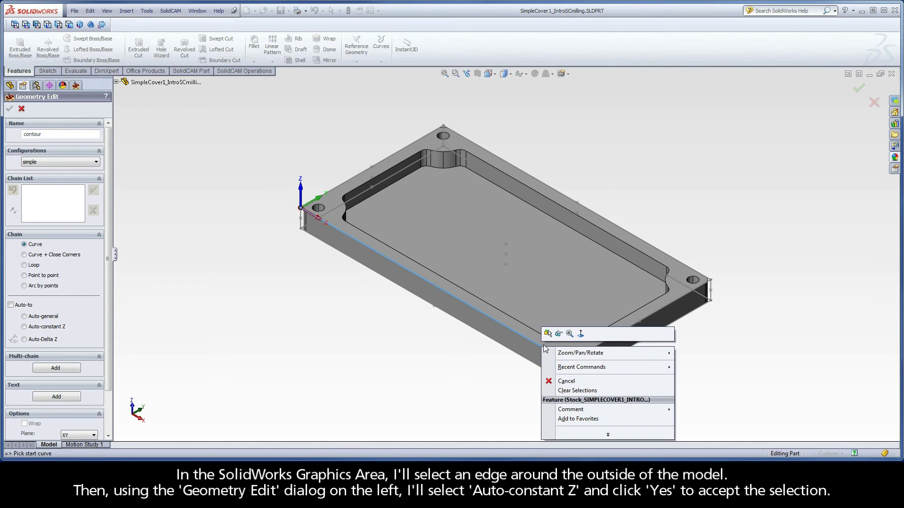
left_click(549, 334)
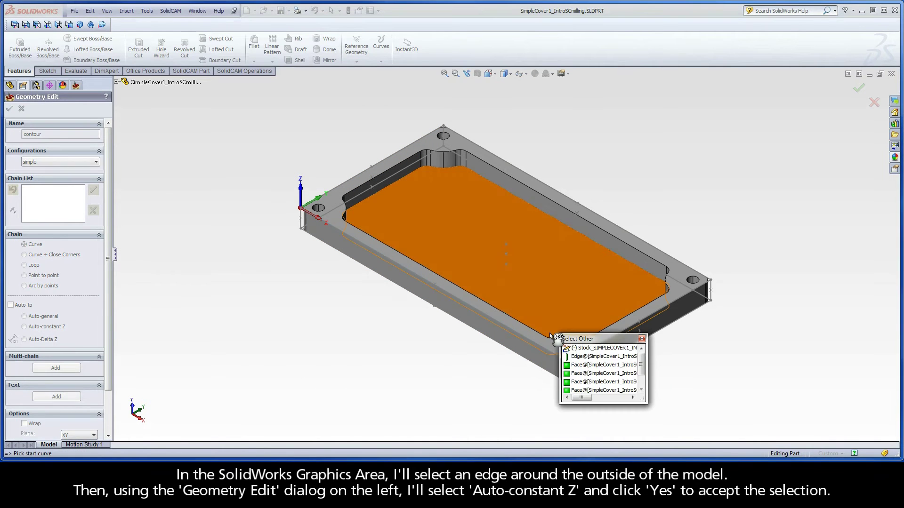
left_click(589, 356)
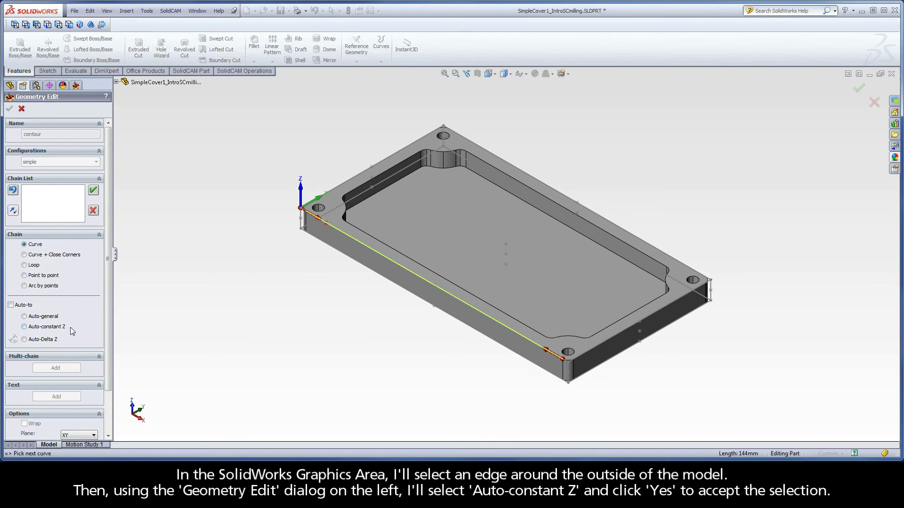
left_click(24, 327)
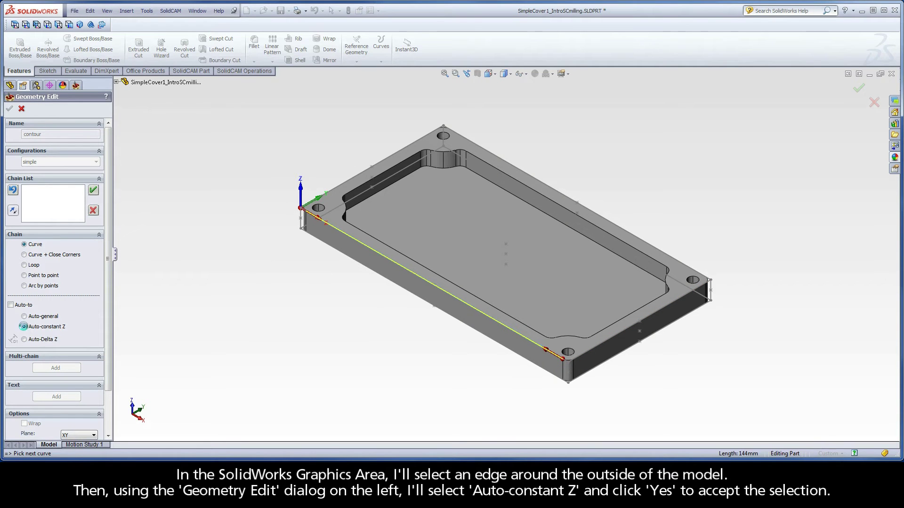
left_click(365, 238)
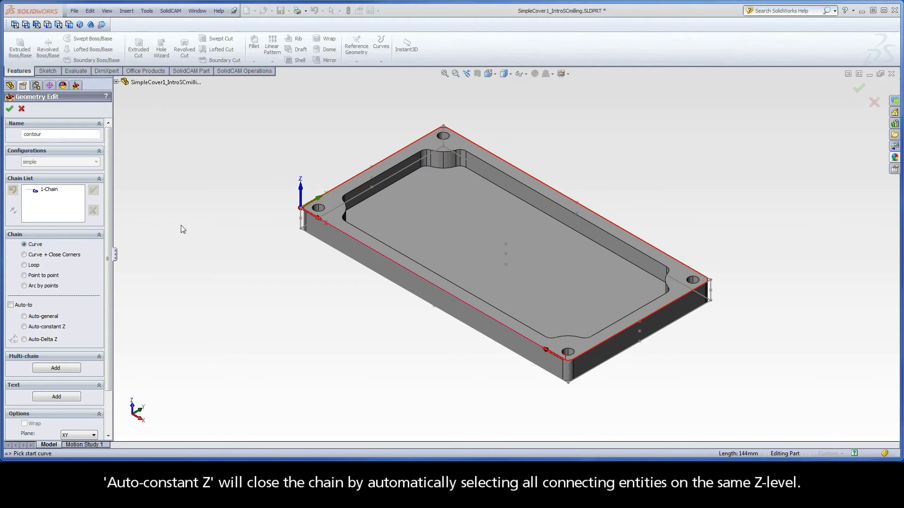
left_click(54, 193)
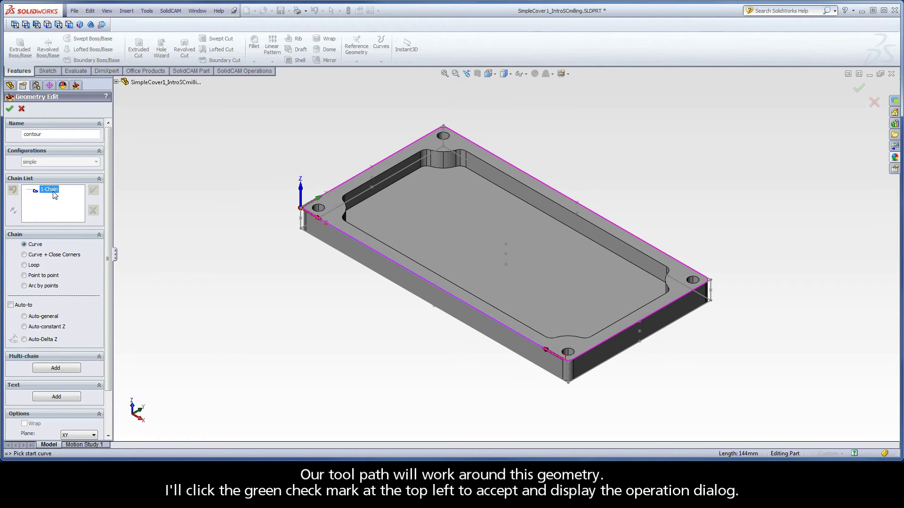
left_click(9, 110)
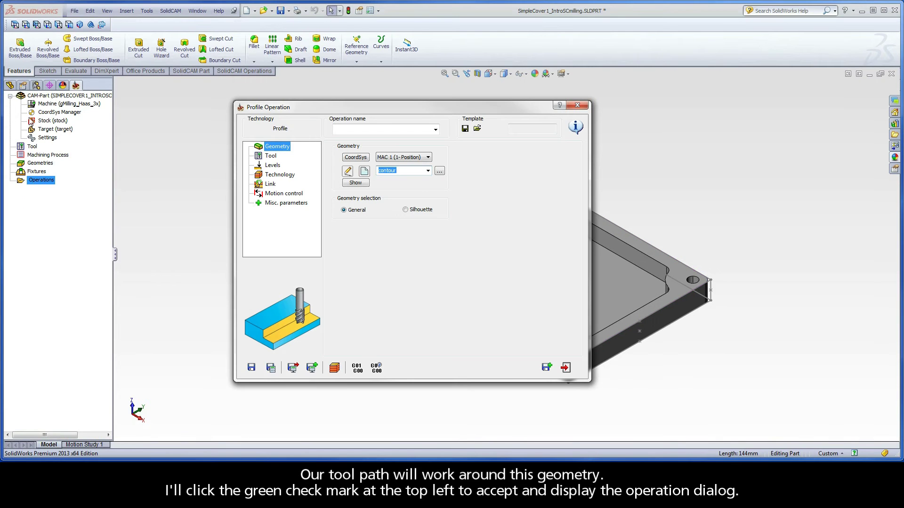
- Add a new 6 mm END MILL as tool 1 and assign it to F_contour
left_click(276, 157)
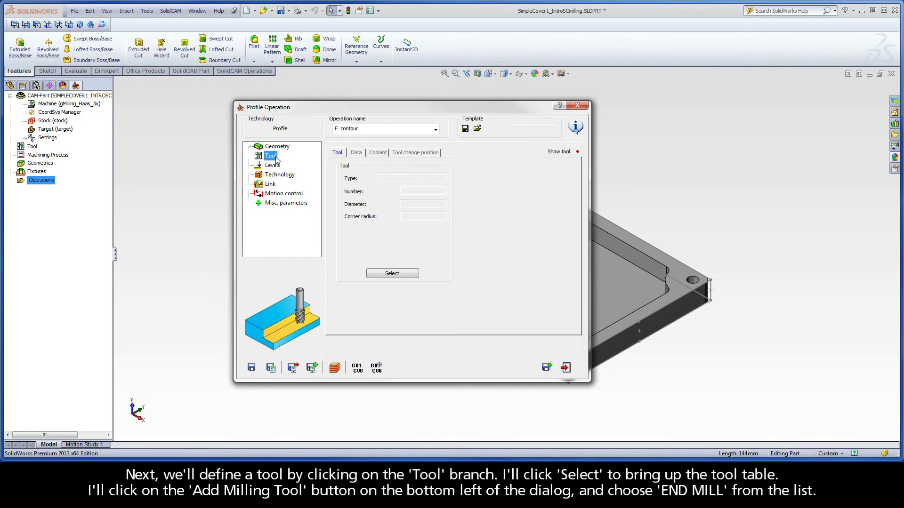
left_click(390, 274)
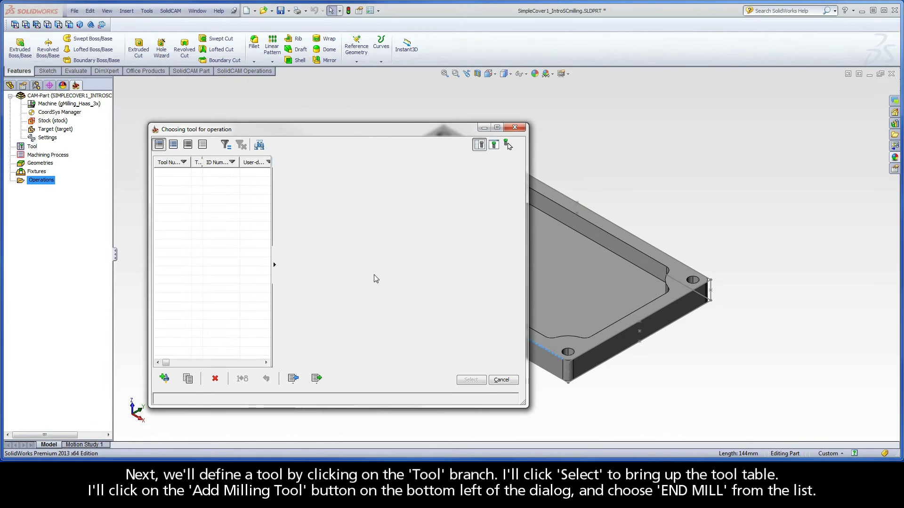
left_click(165, 380)
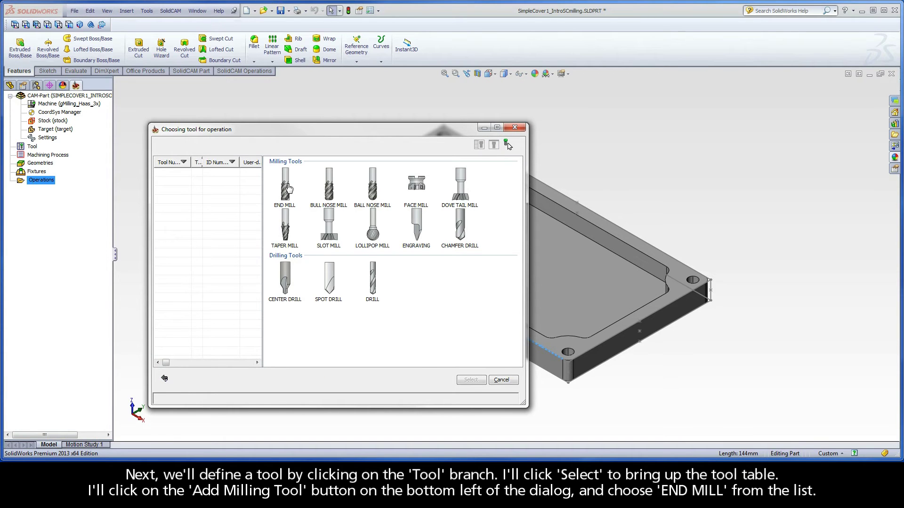
left_click(285, 185)
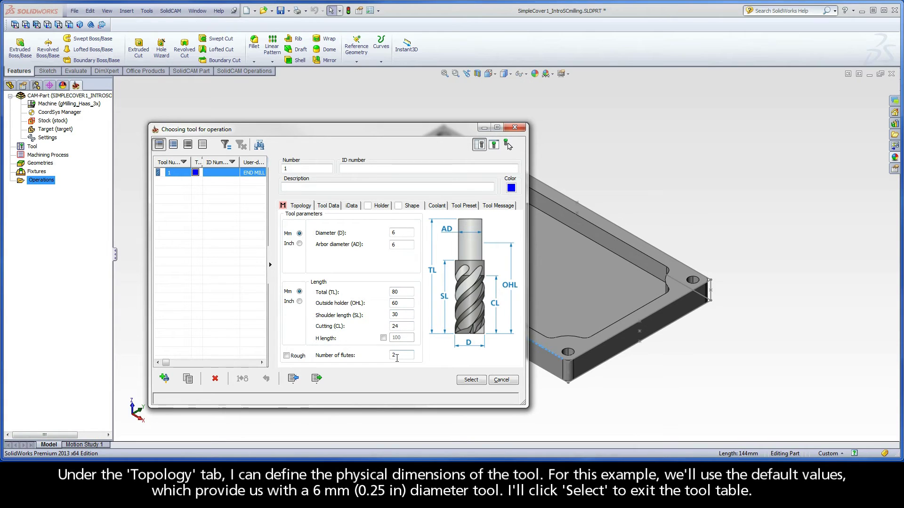
left_click(399, 232)
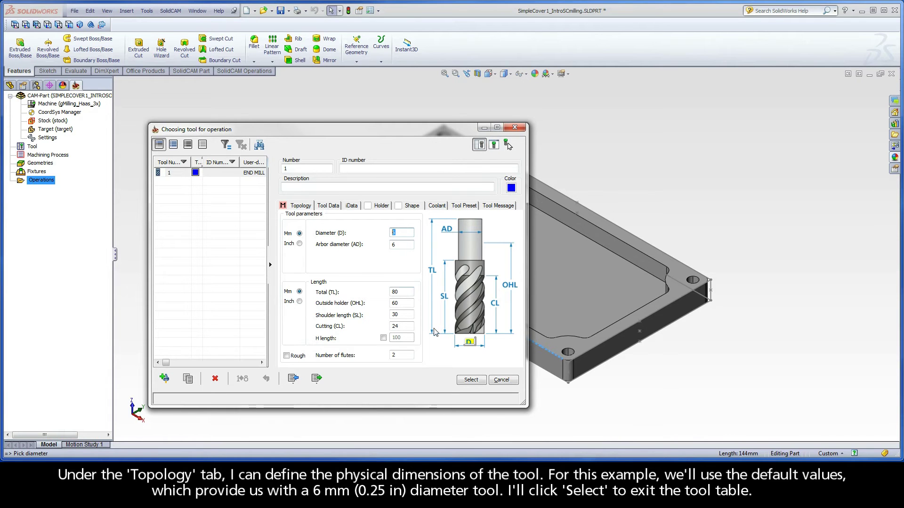
left_click(470, 381)
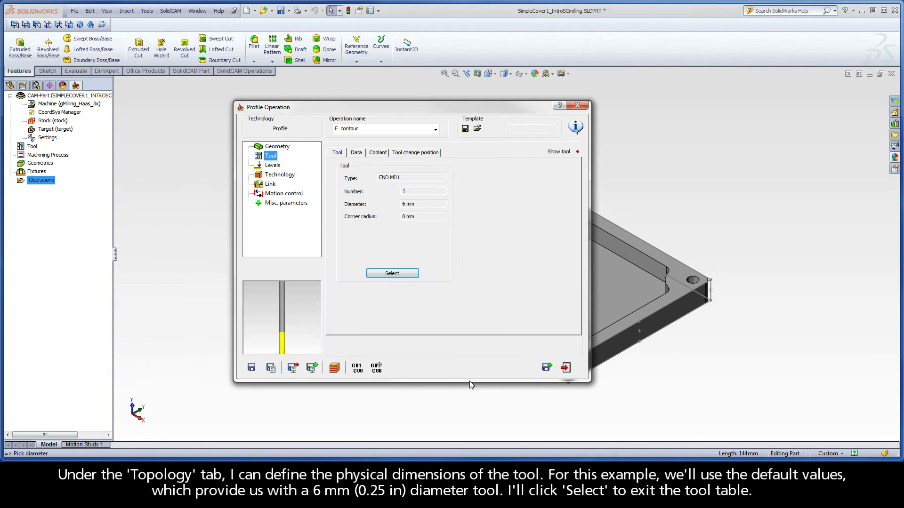
- Pick the top face for upper level 0 and the bottom edge for profile depth 10
left_click(272, 166)
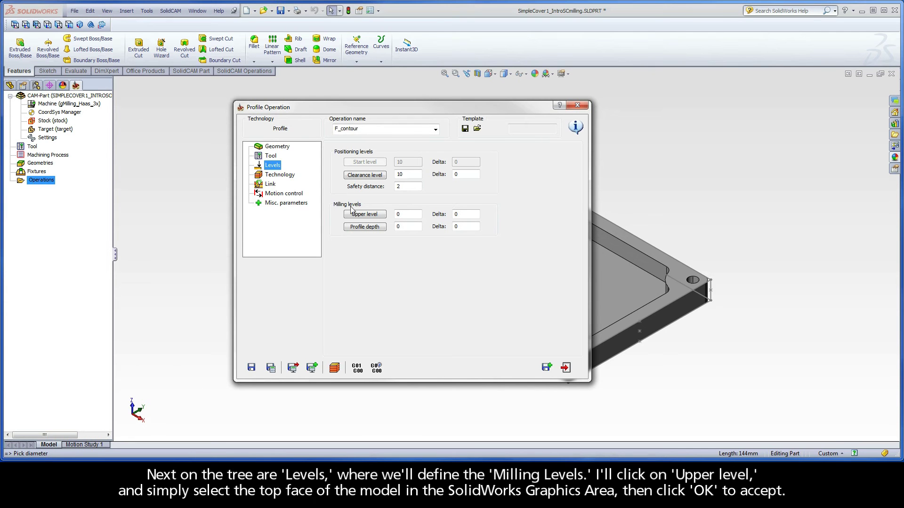
left_click(363, 216)
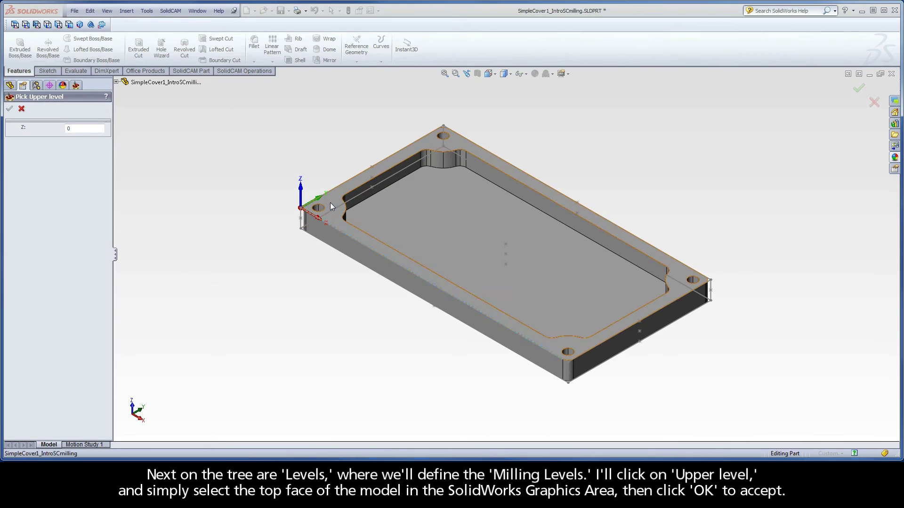
left_click(331, 205)
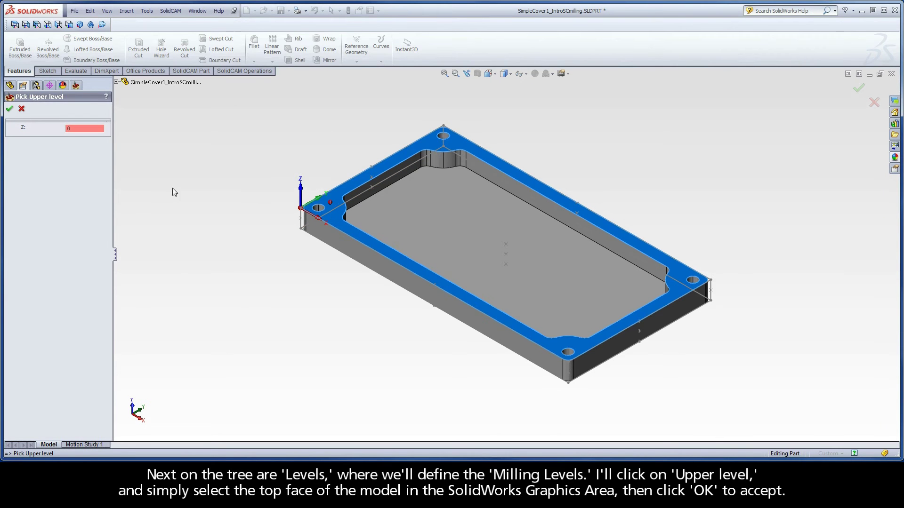
left_click(10, 110)
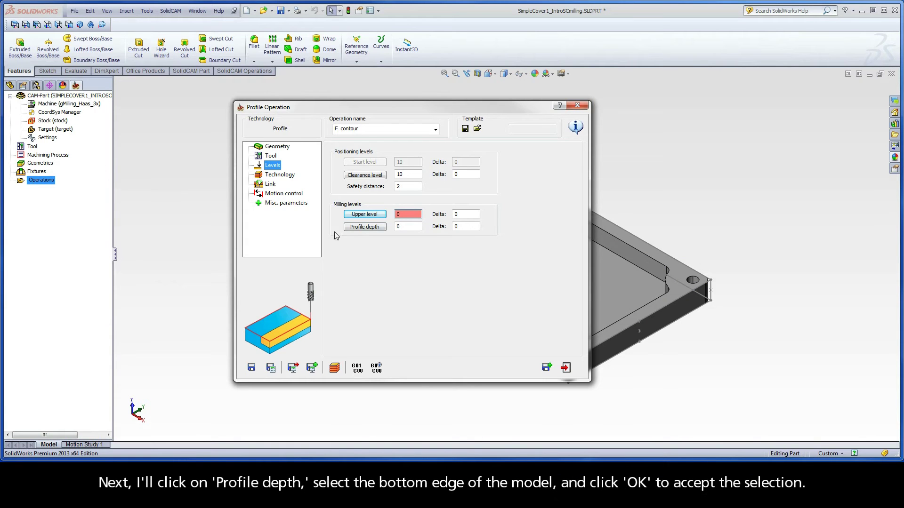
left_click(364, 226)
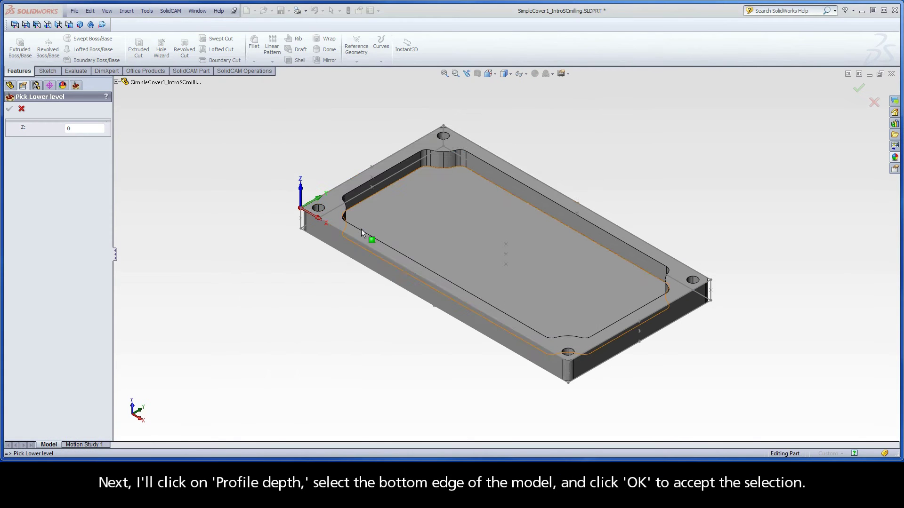
left_click(306, 232)
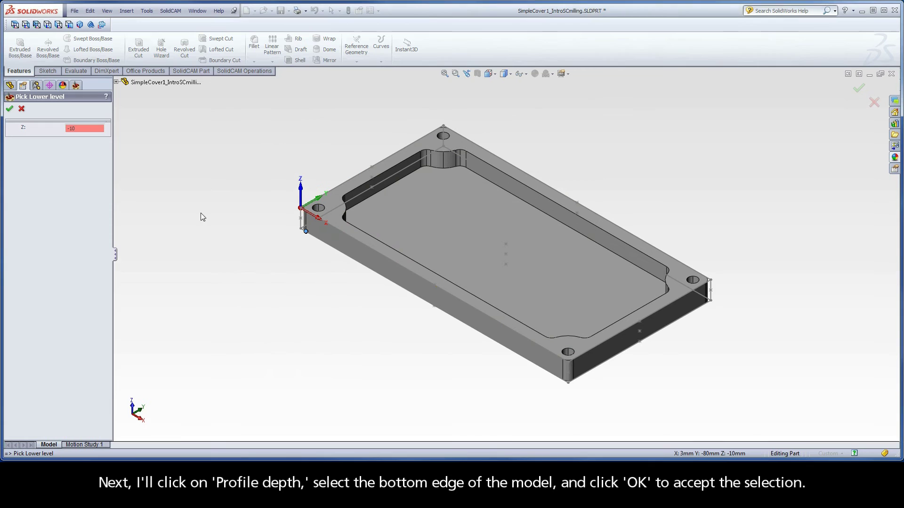
left_click(10, 110)
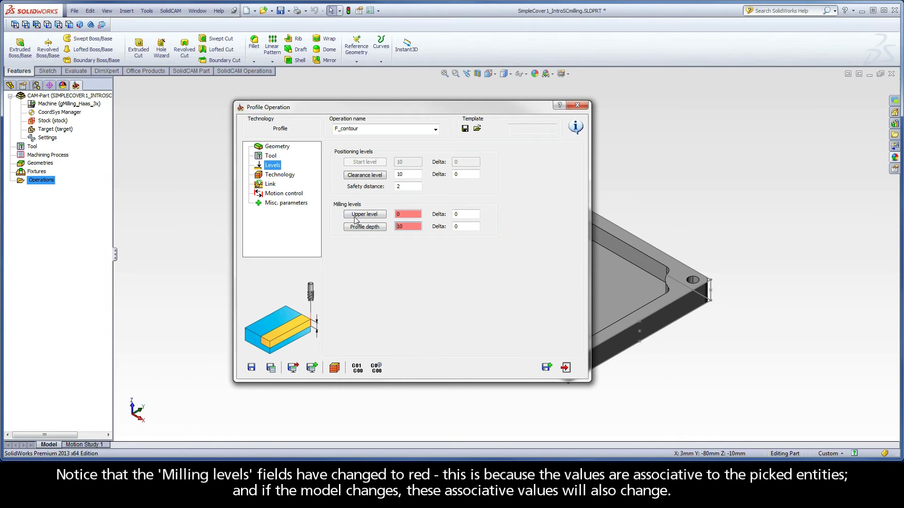
left_click(404, 217)
left_click(403, 227)
- Keep tool side Left and depth type Constant in the profile's Technology settings
left_click(280, 177)
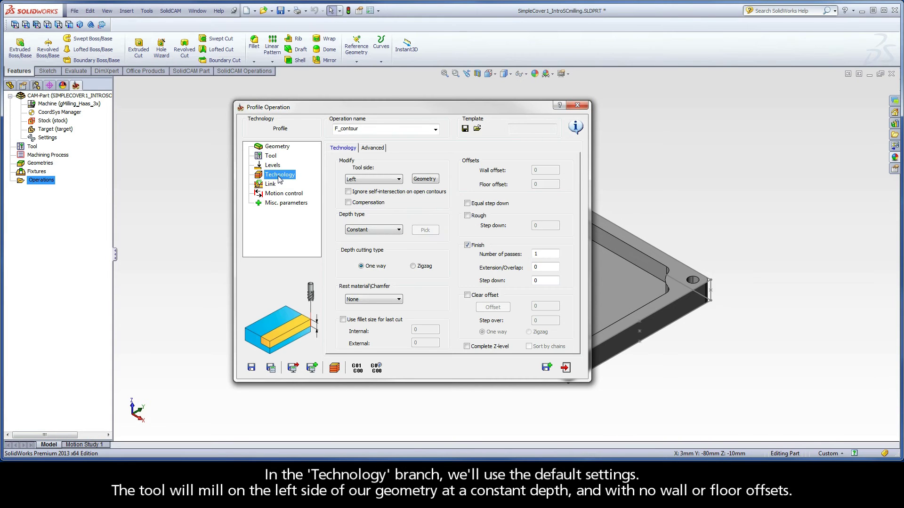
left_click(360, 180)
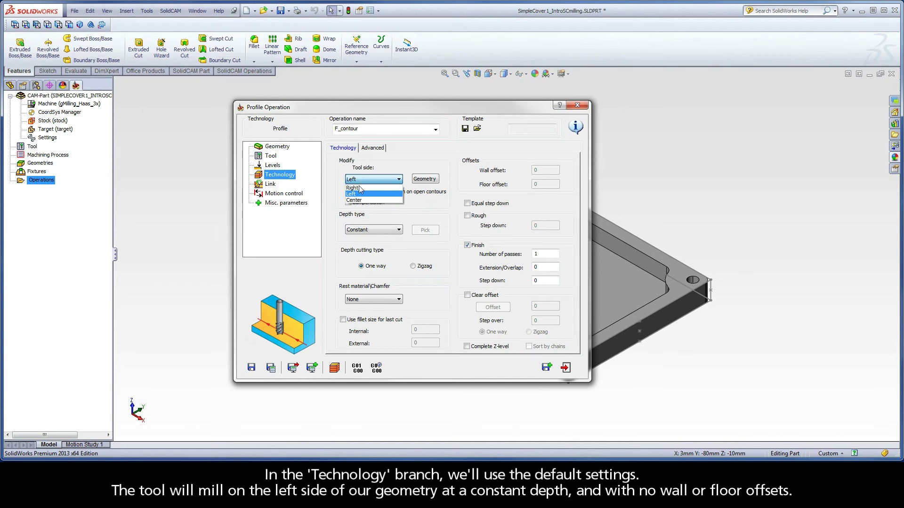
left_click(360, 195)
left_click(360, 229)
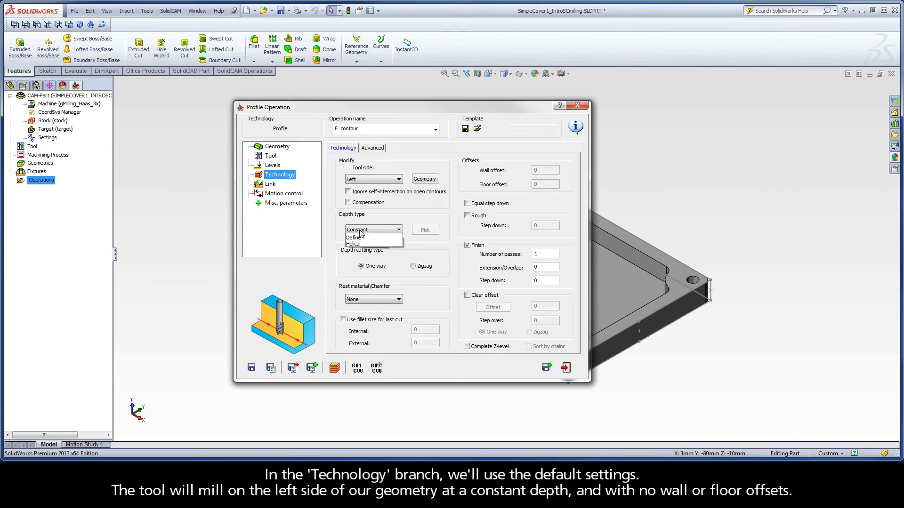
left_click(361, 239)
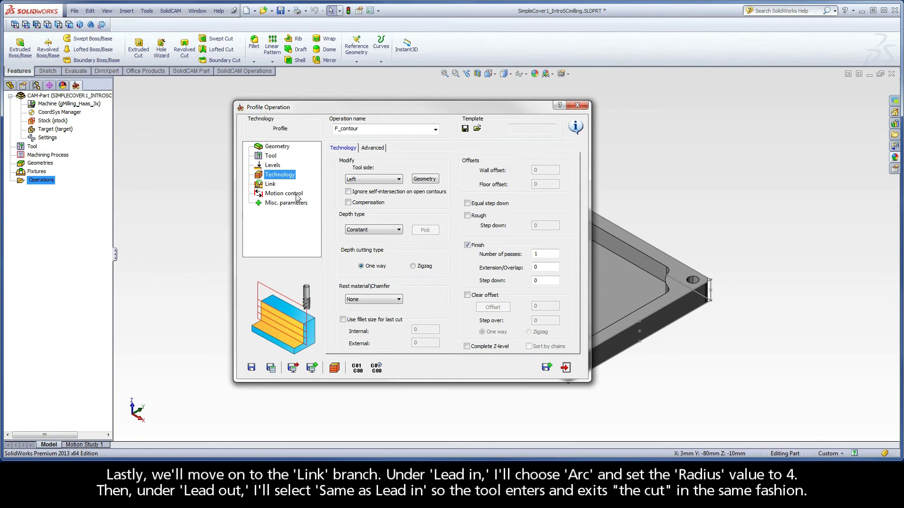
- Set an Arc lead in with radius 4 and tick Same as Lead in for lead out
left_click(270, 185)
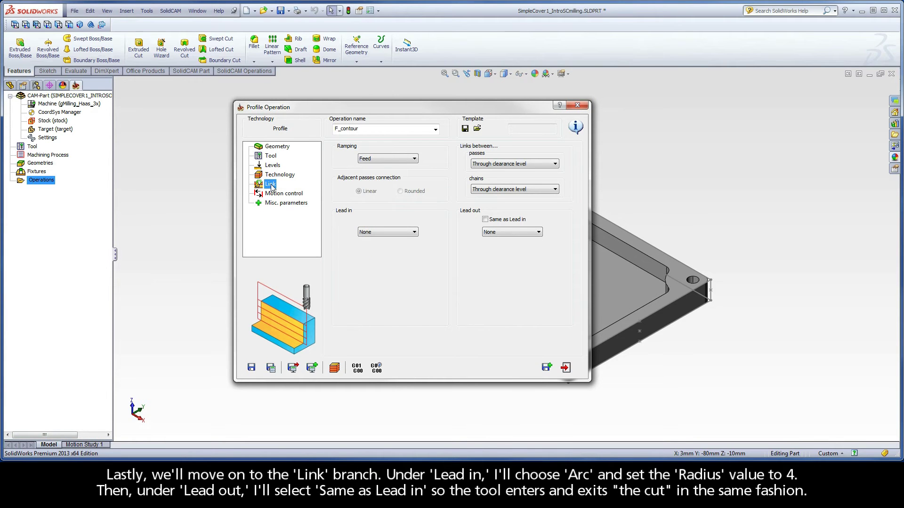
left_click(377, 232)
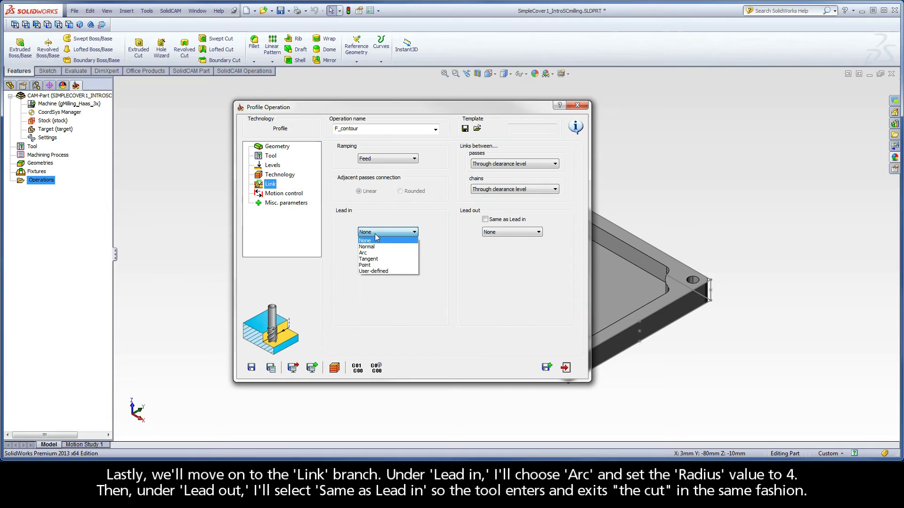
left_click(370, 254)
double_click(393, 269)
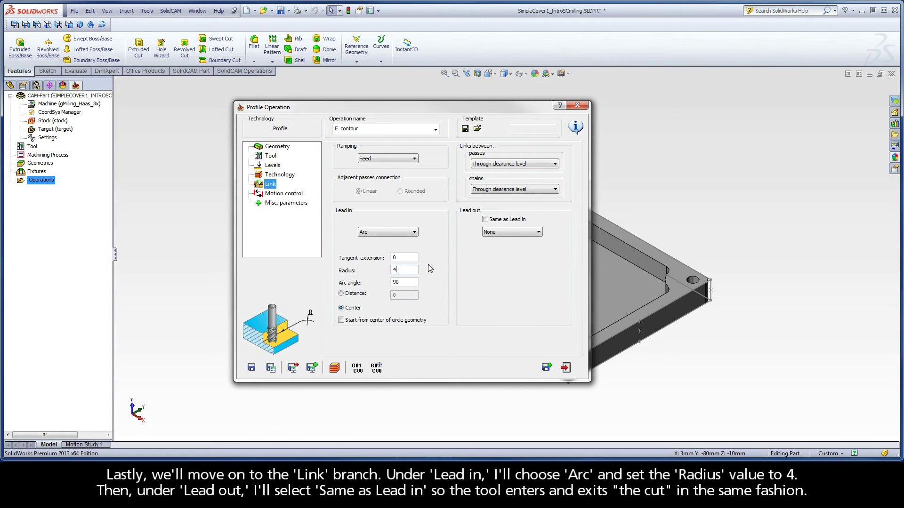
left_click(484, 219)
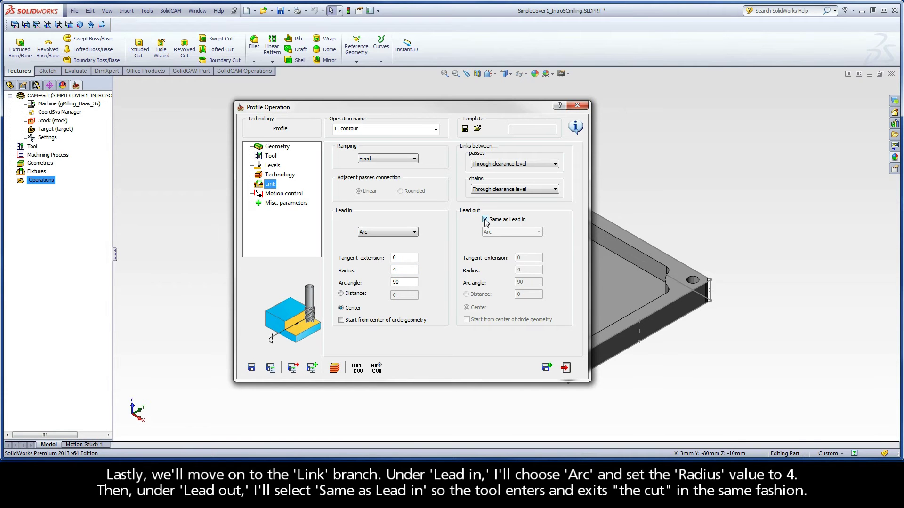
- Save and calculate F_contour, play its Host CAD simulation, then exit both dialogs
left_click(271, 368)
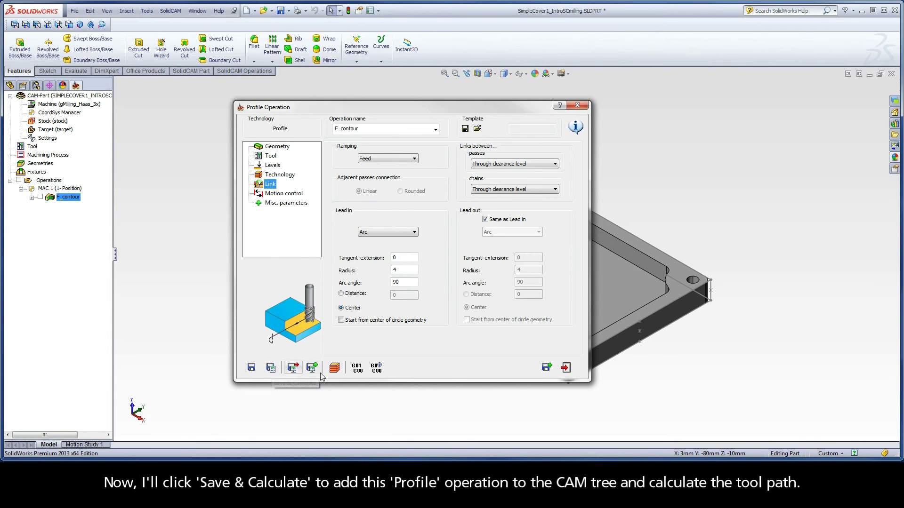
left_click(334, 369)
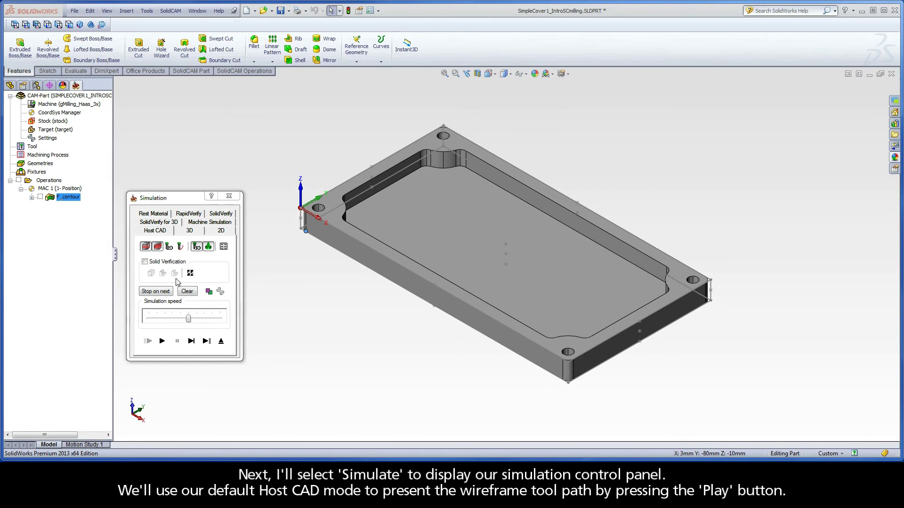
left_click(161, 342)
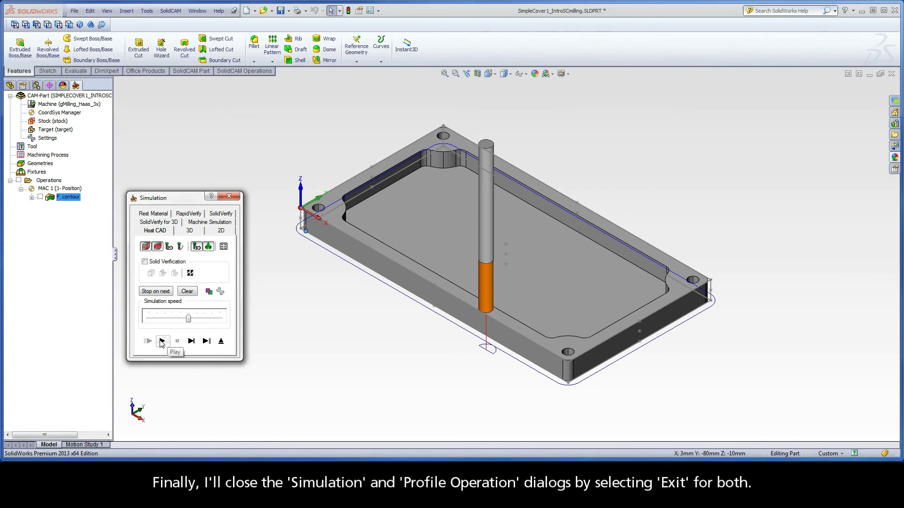
left_click(220, 341)
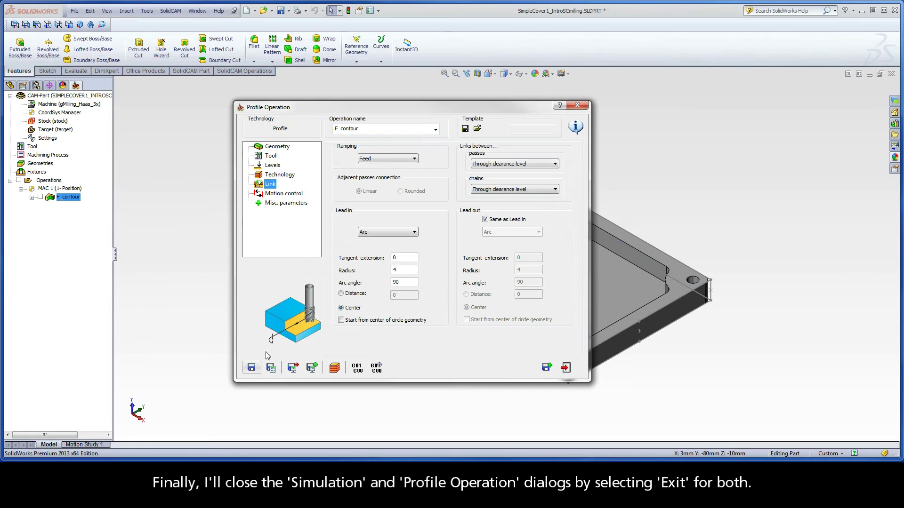
left_click(565, 368)
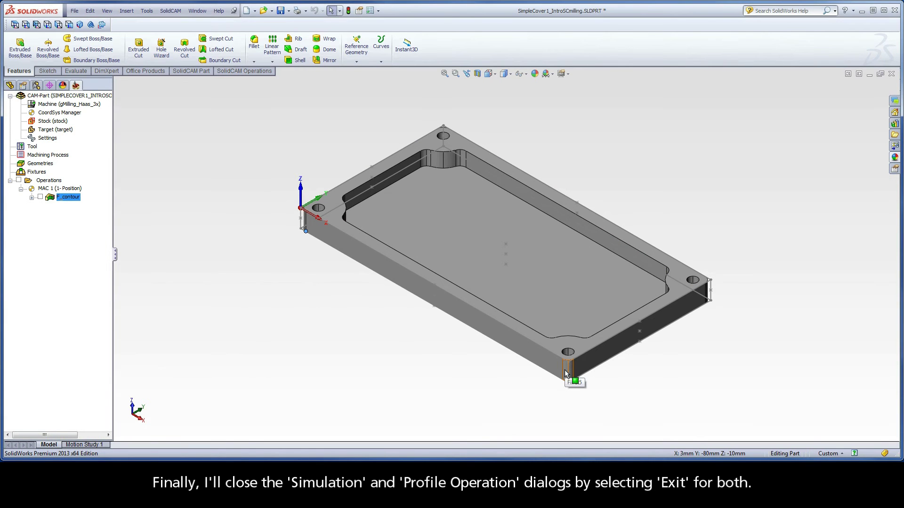
- Add a new Pocket milling operation to the Operations list
left_click(525, 261)
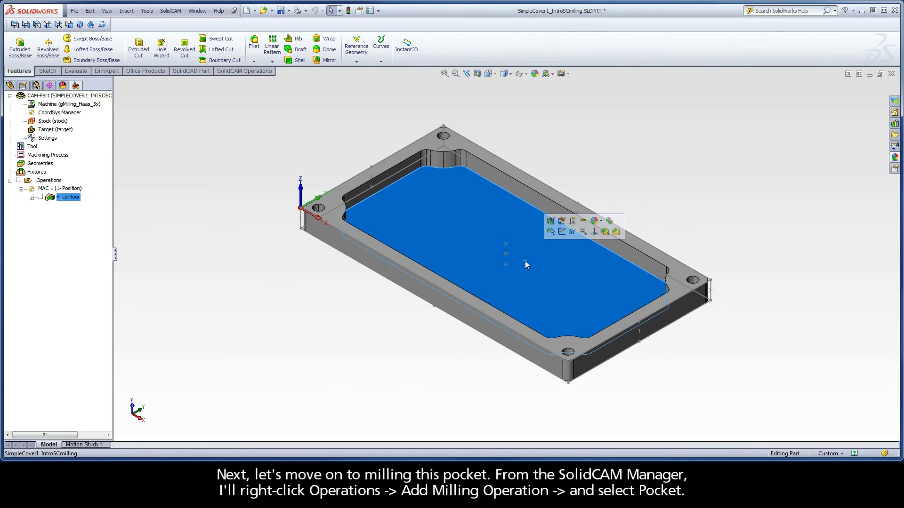
left_click(132, 203)
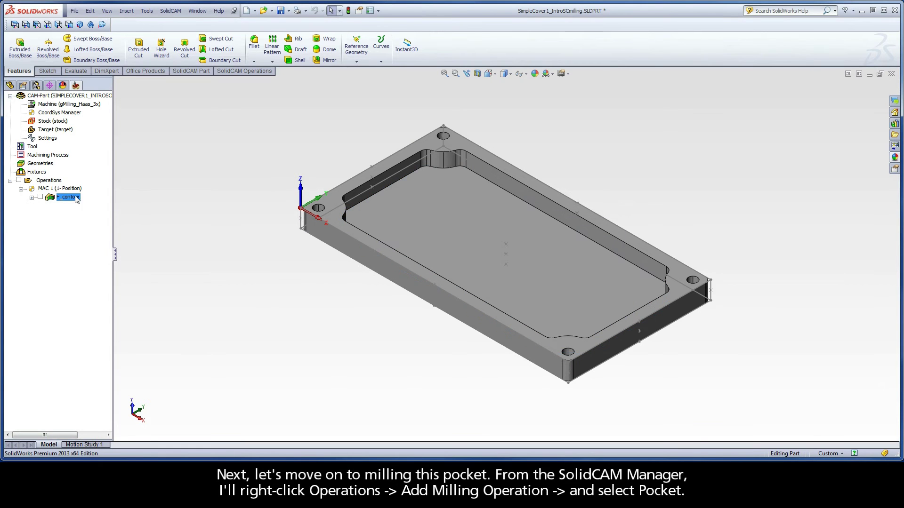
right_click(44, 183)
mouse_move(71, 198)
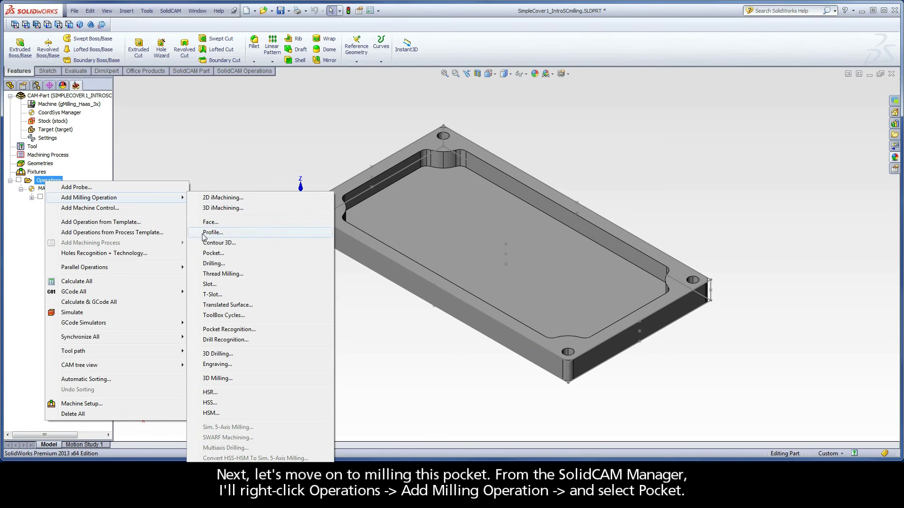
left_click(224, 257)
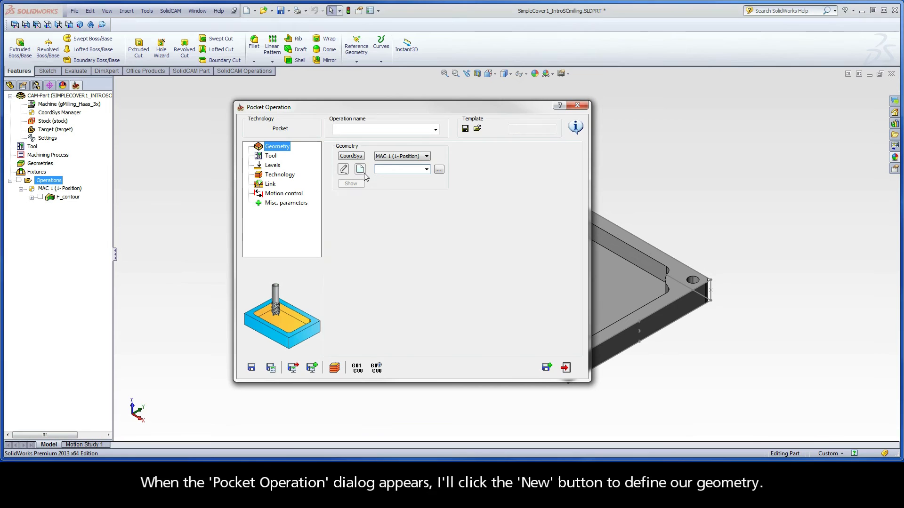
- Chain the pocket's top inner edge at constant height as geometry contour1
left_click(360, 170)
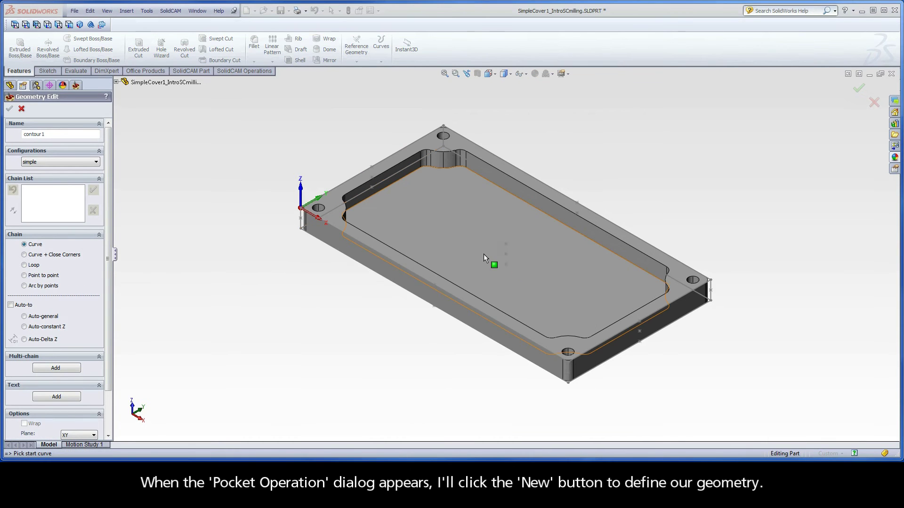
left_click(655, 263)
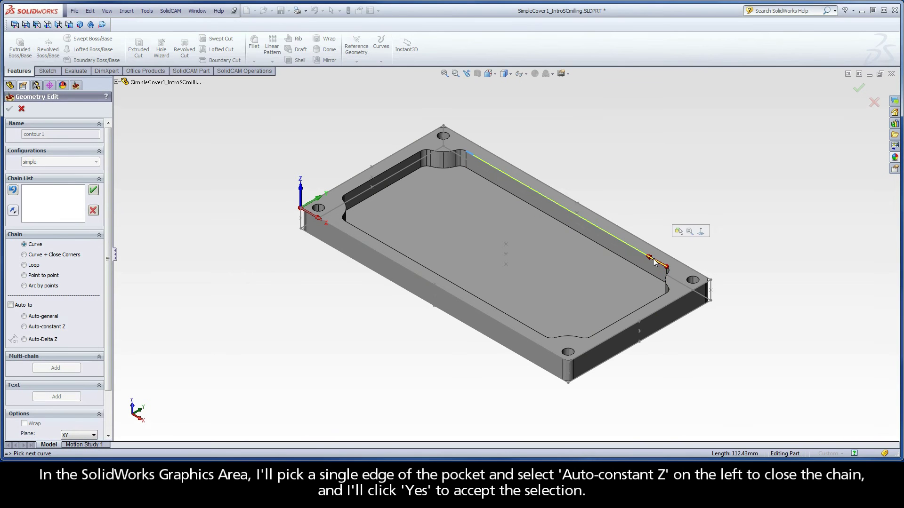
left_click(42, 326)
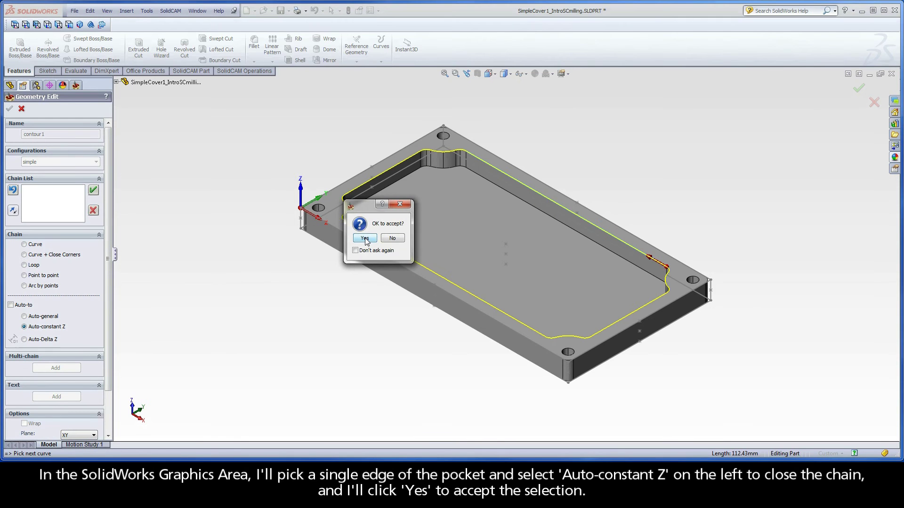
left_click(365, 238)
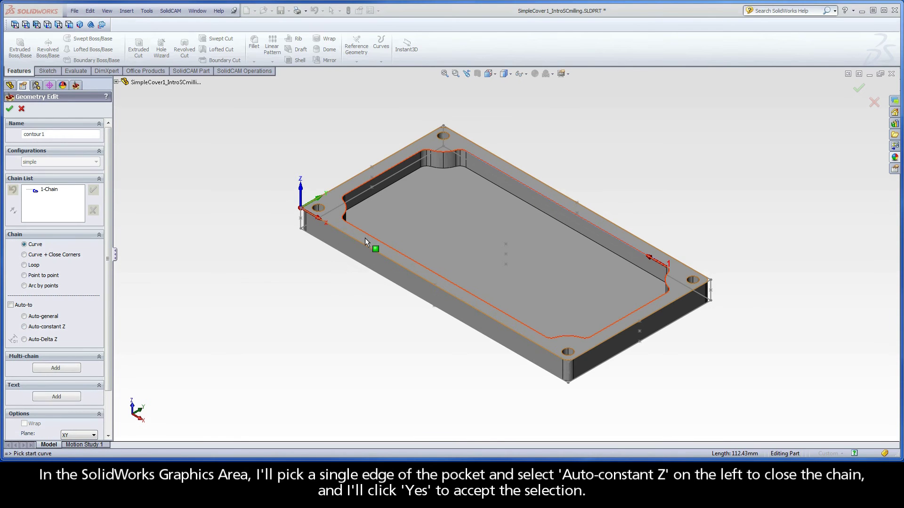
left_click(50, 190)
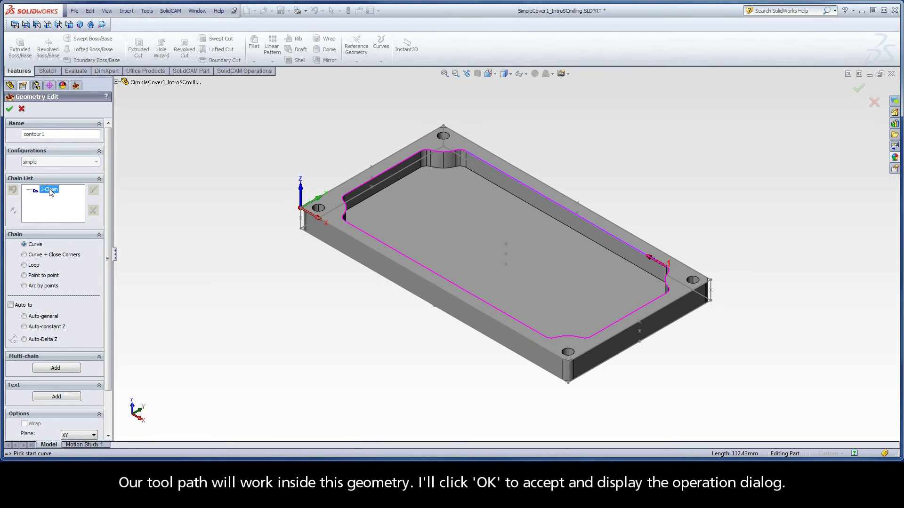
left_click(9, 109)
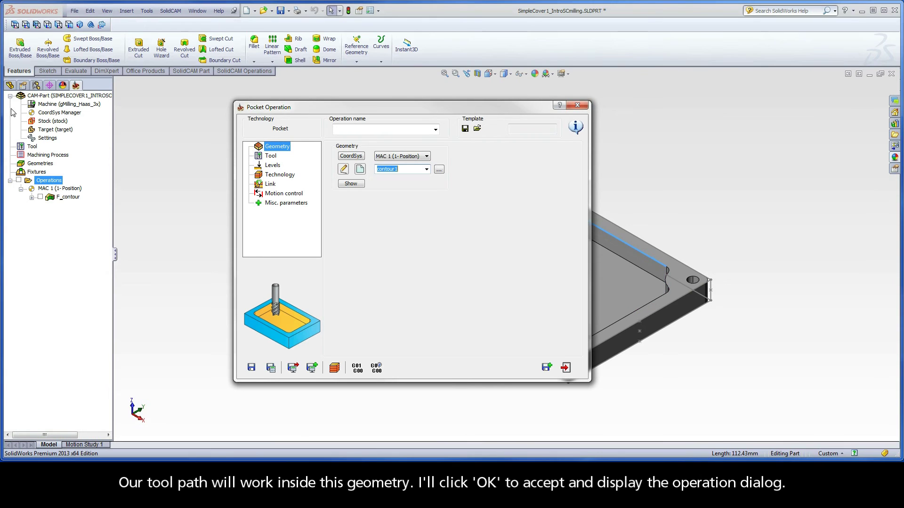
- Assign the existing tool 1 END MILL from the tool table to P_contour1
left_click(272, 158)
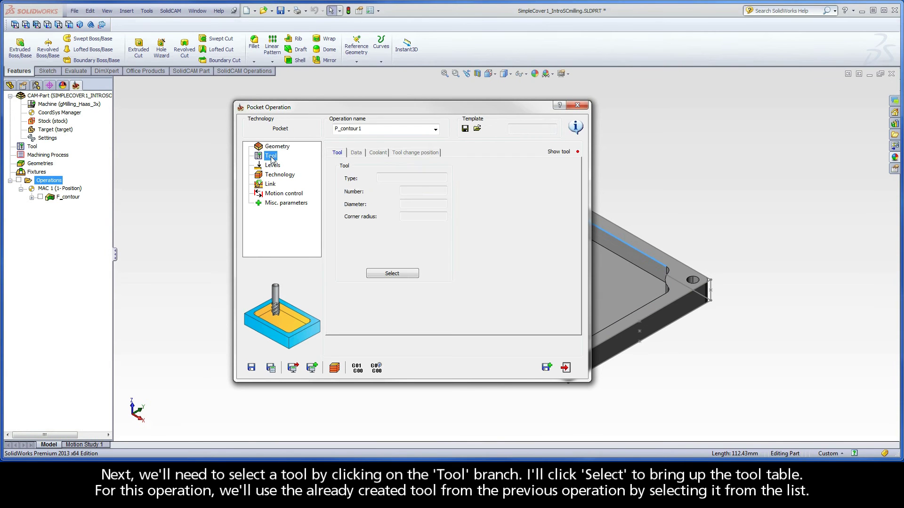
left_click(391, 274)
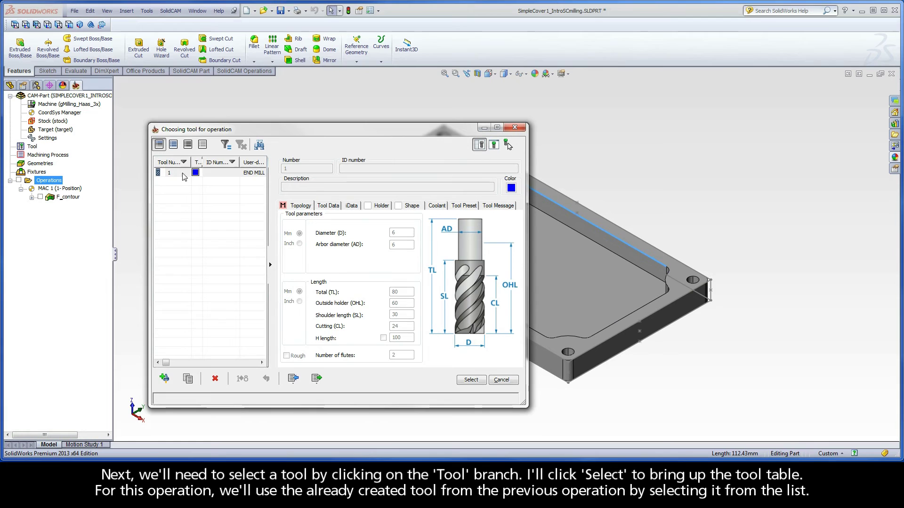
left_click(249, 173)
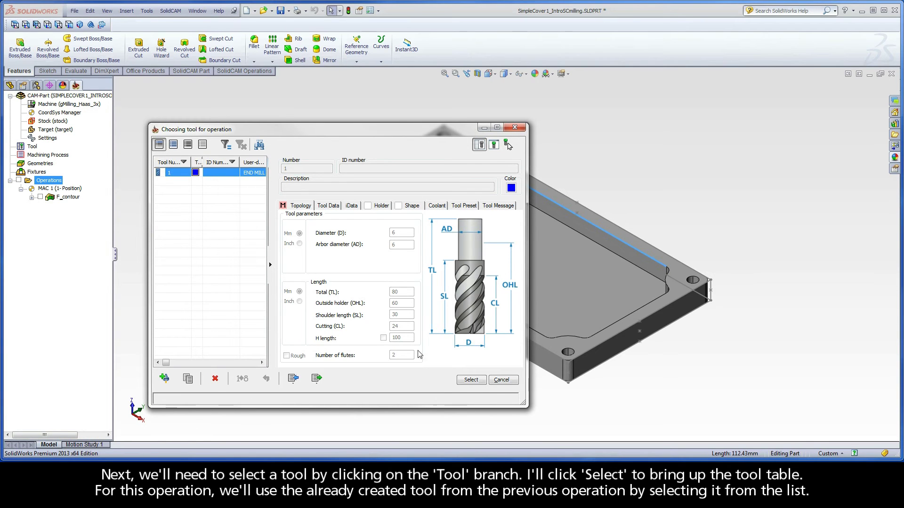
left_click(472, 382)
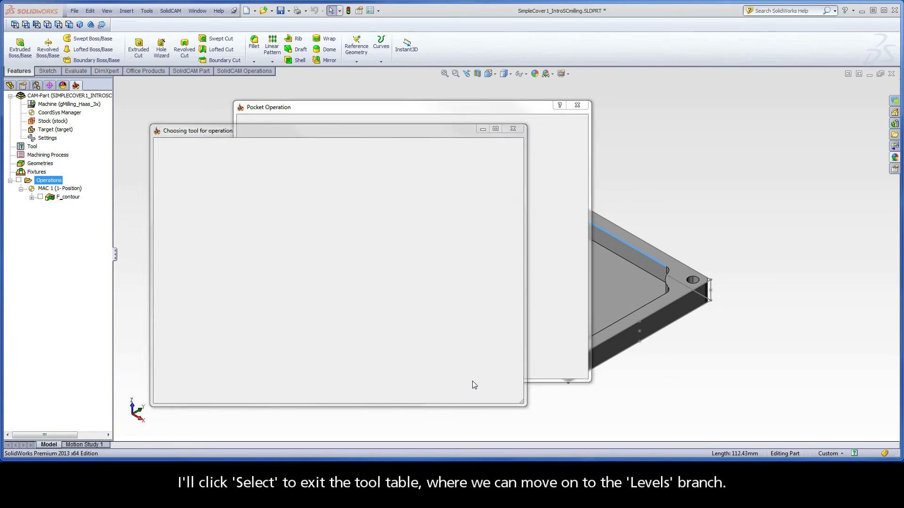
left_click(272, 166)
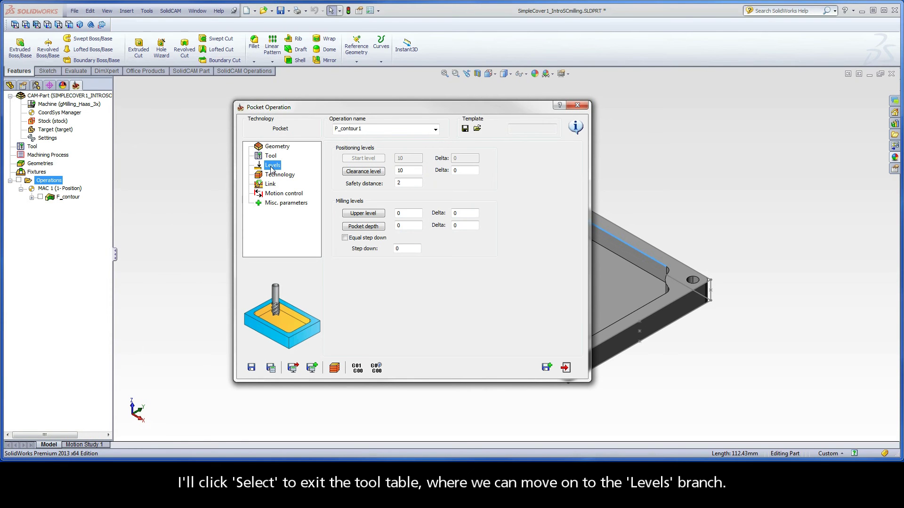
- Set the pocket's upper level to the top face at 0 and its depth to the pocket floor
left_click(362, 214)
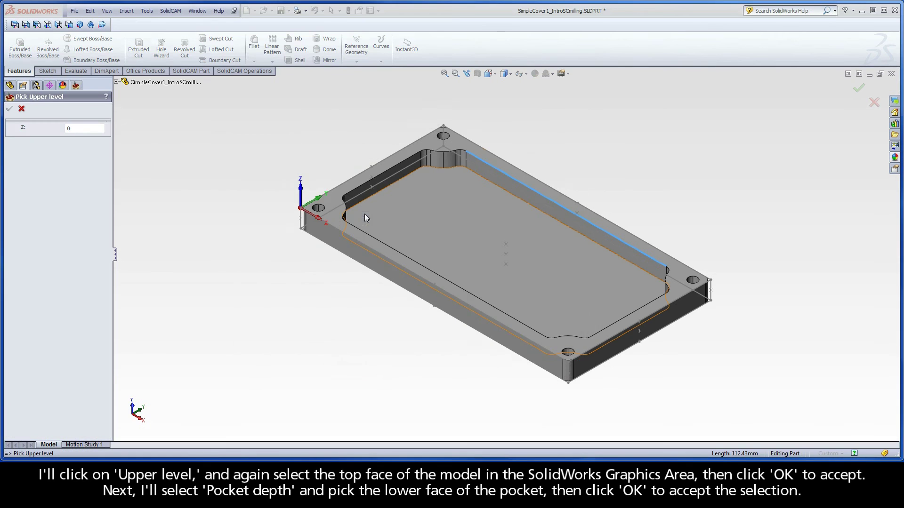
left_click(335, 203)
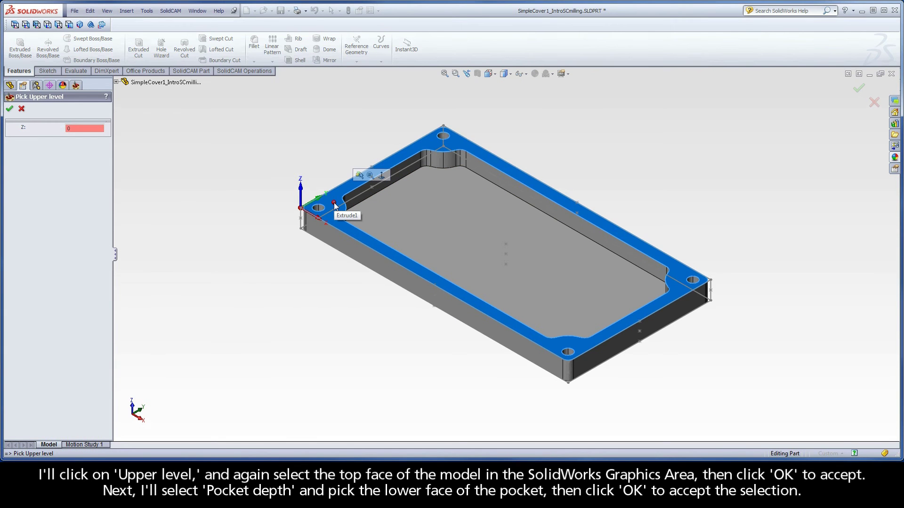
left_click(10, 110)
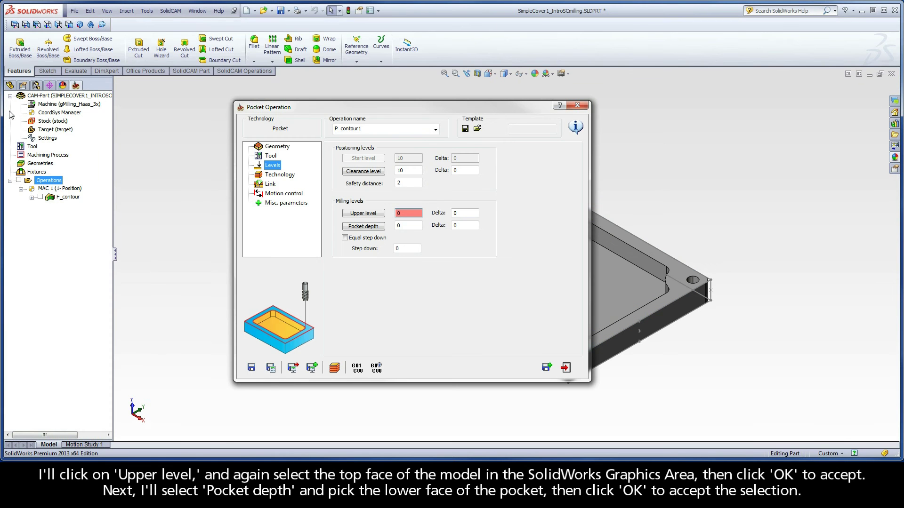
left_click(362, 227)
left_click(407, 217)
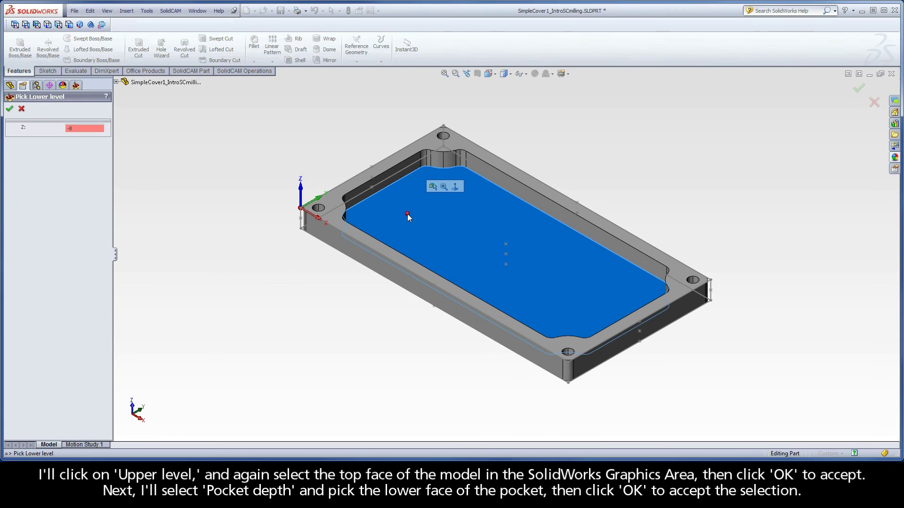
left_click(10, 110)
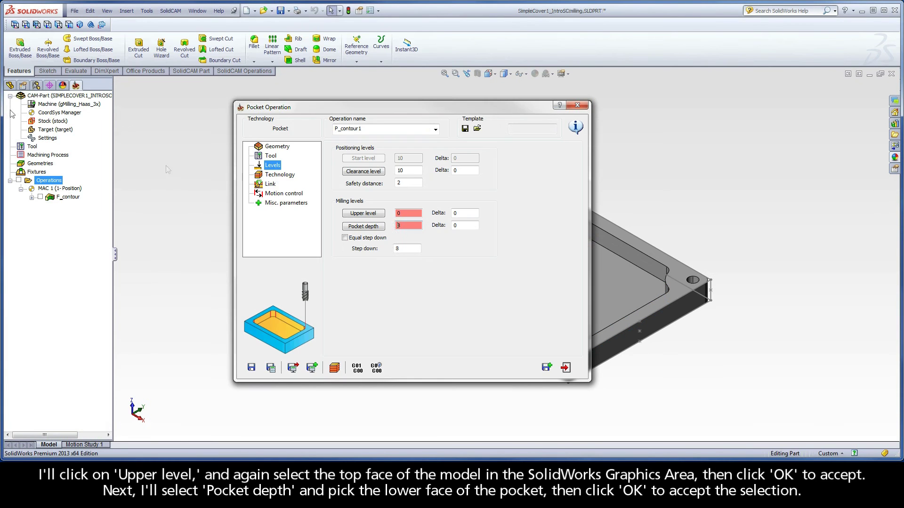
left_click(278, 175)
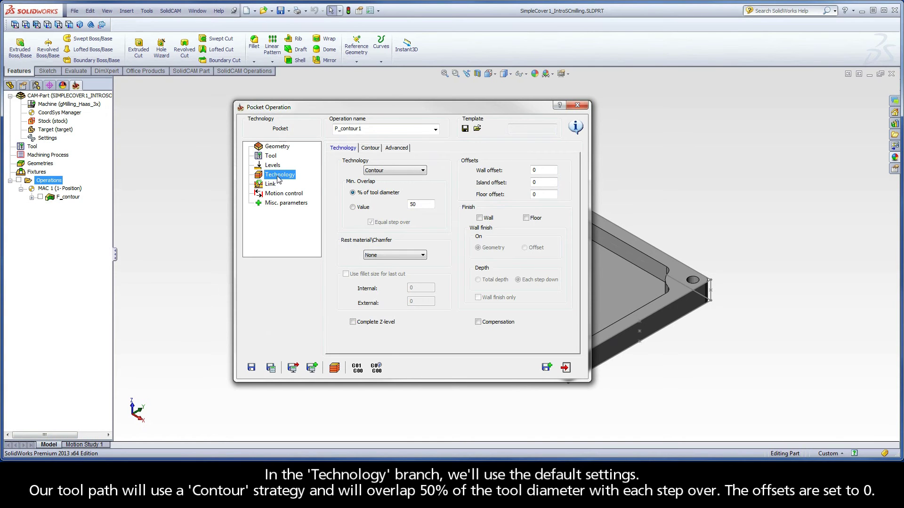
- Keep the Contour pocket strategy, 50% minimum overlap, and zero wall and floor offsets
left_click(387, 171)
left_click(388, 178)
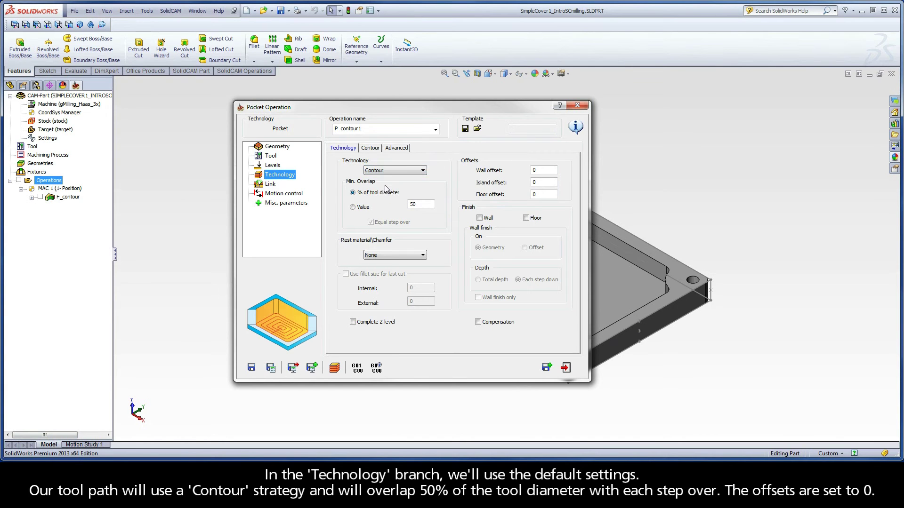
left_click(409, 207)
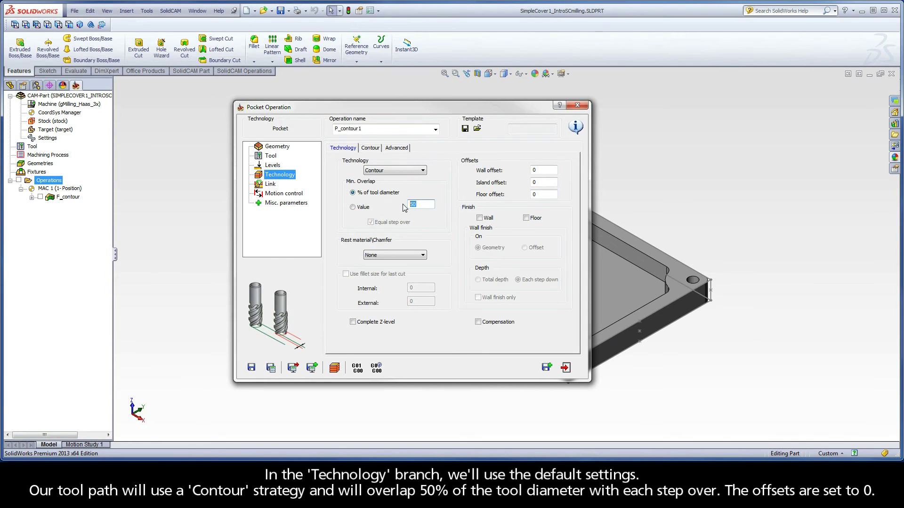
left_click(538, 169)
left_click(537, 194)
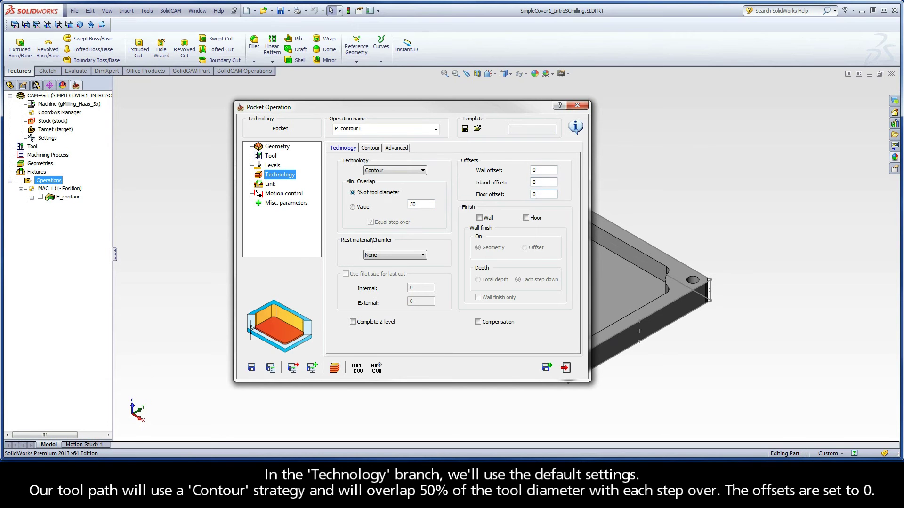
- Give P_contour1 Helical ramping, save and calculate it, and launch its simulation
left_click(271, 184)
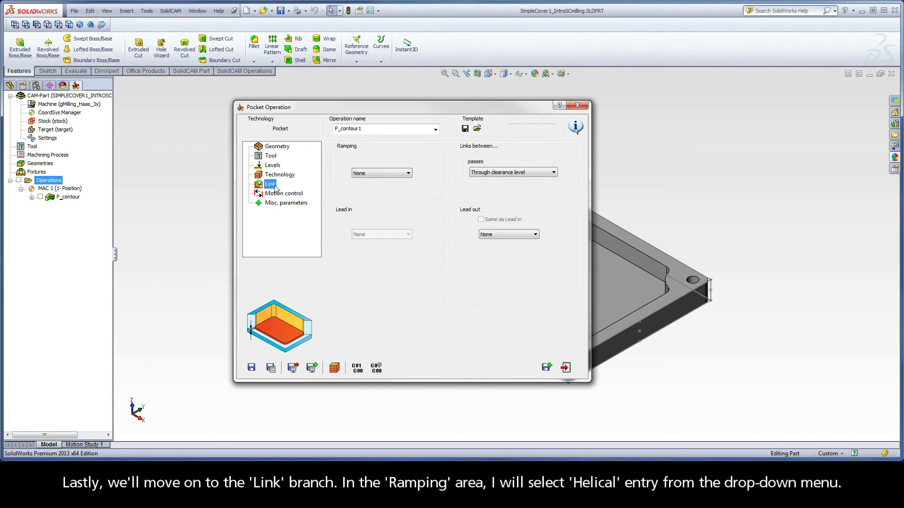
left_click(372, 173)
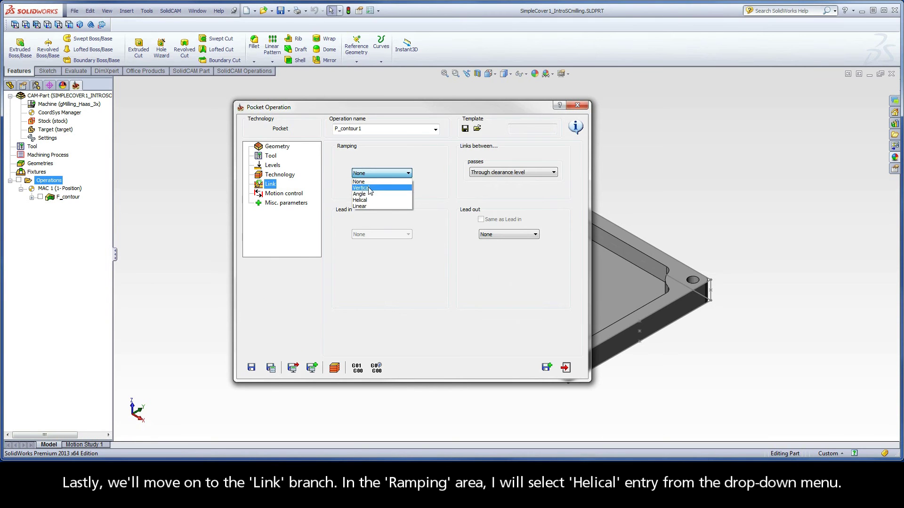
left_click(360, 200)
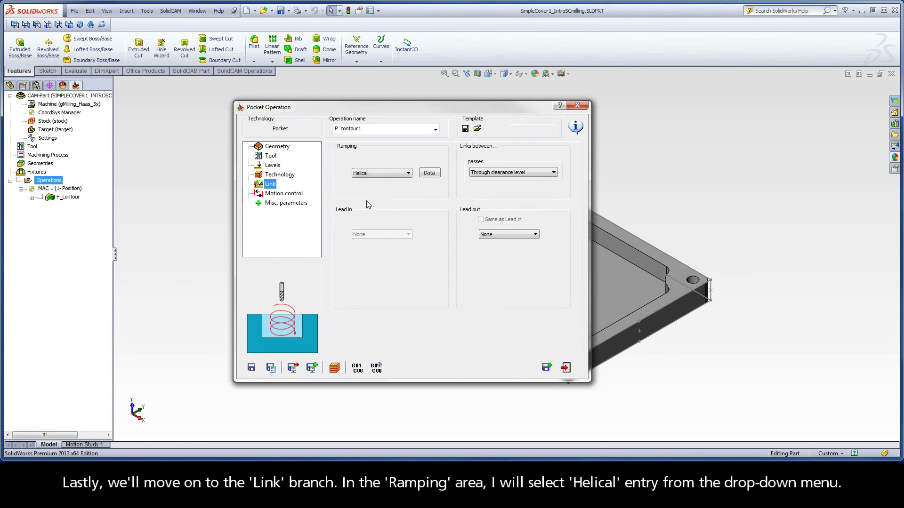
left_click(271, 368)
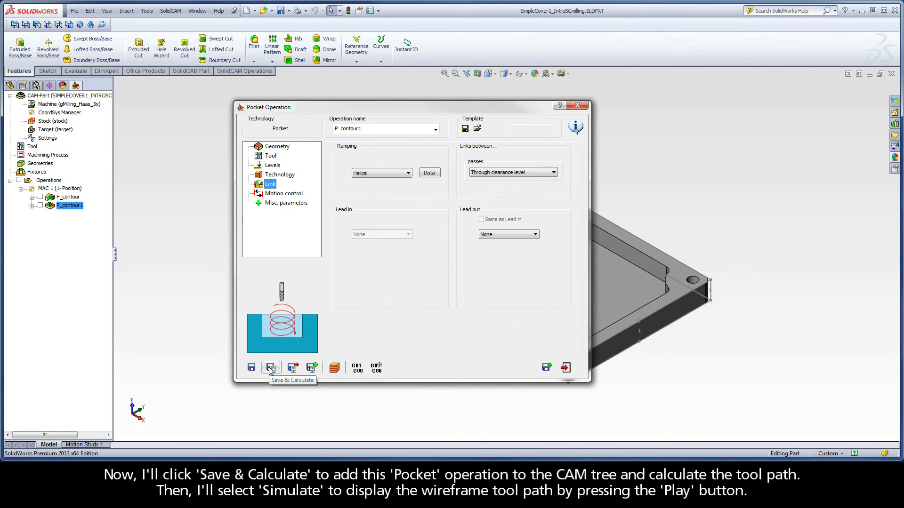
left_click(334, 368)
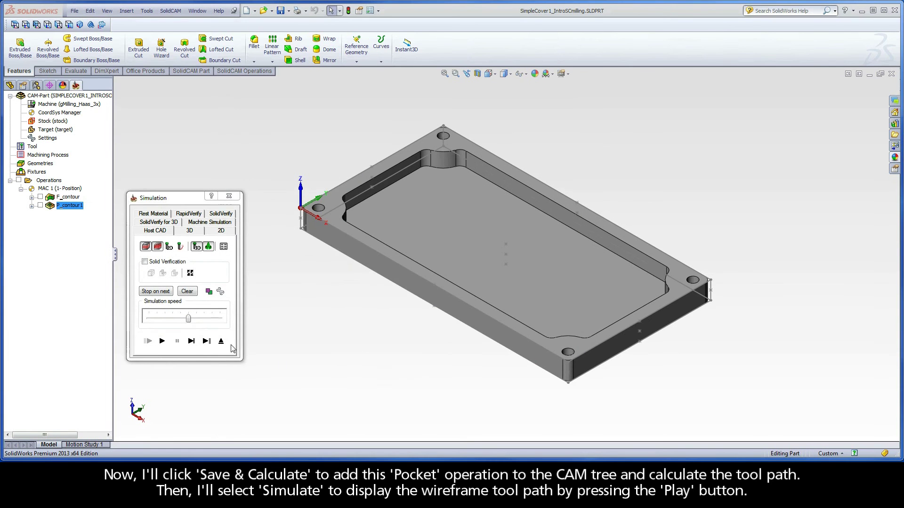
- Play the pocket toolpath simulation, then exit Simulation and the Pocket Operation dialog
left_click(163, 342)
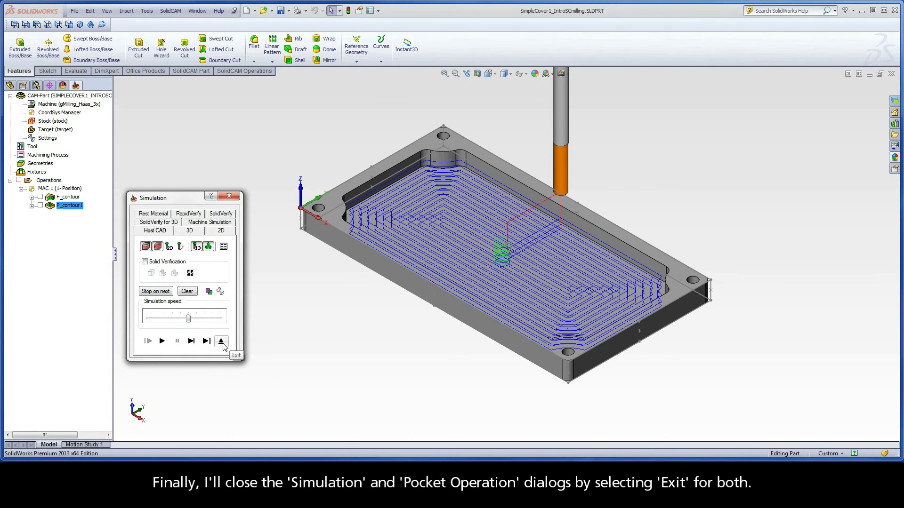
left_click(222, 343)
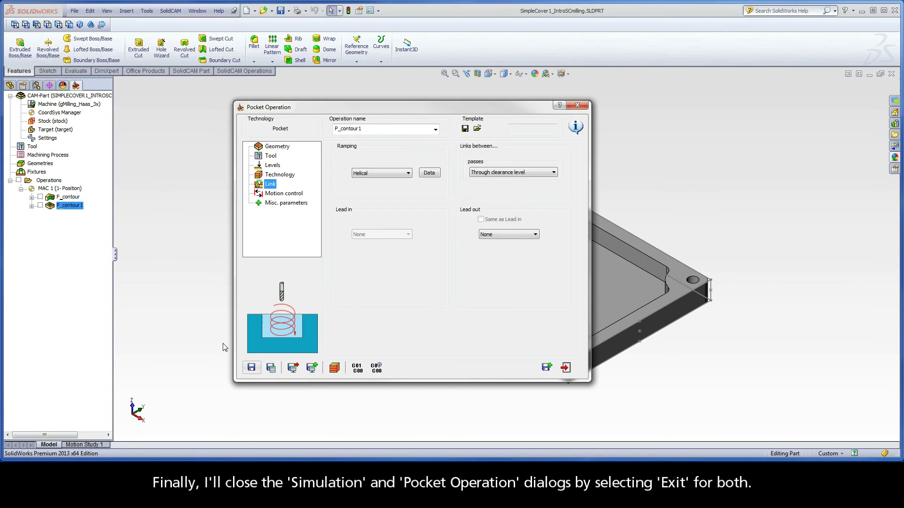
left_click(566, 368)
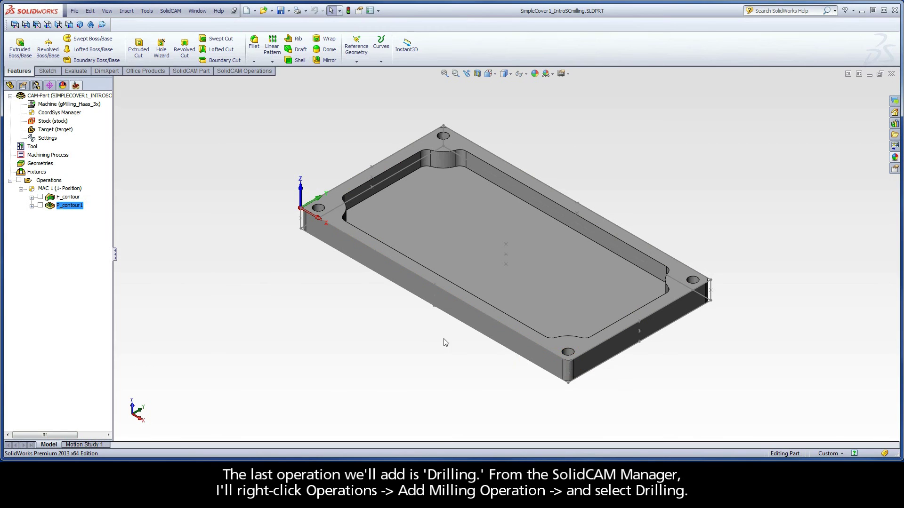
- Add a Drilling operation from the Operations menu and begin a new drill geometry
right_click(49, 181)
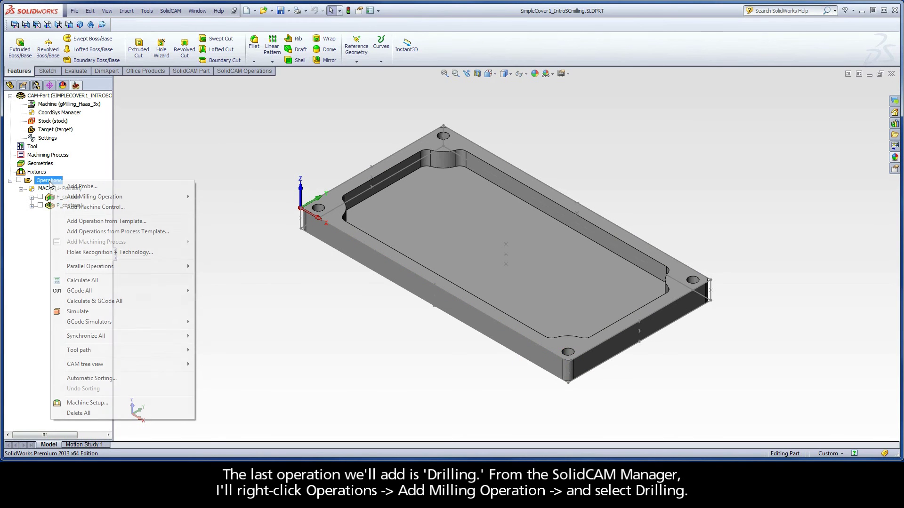
mouse_move(72, 198)
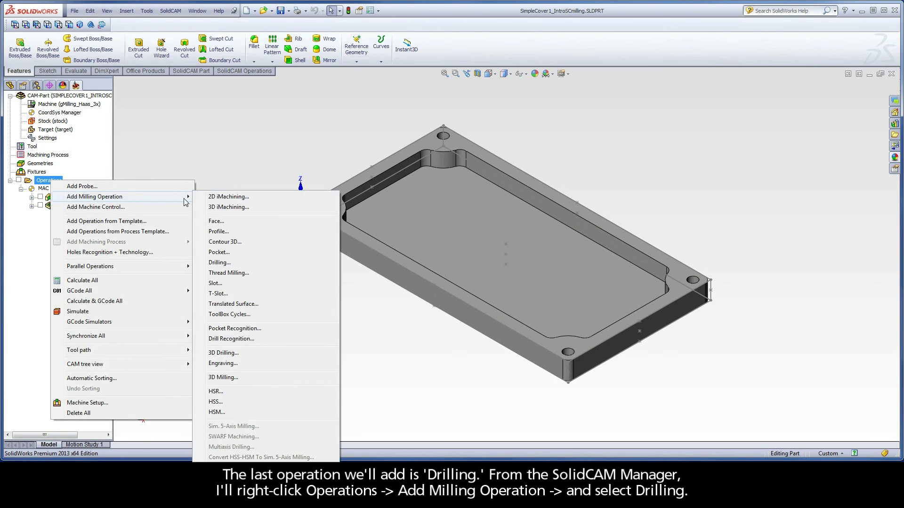
left_click(231, 264)
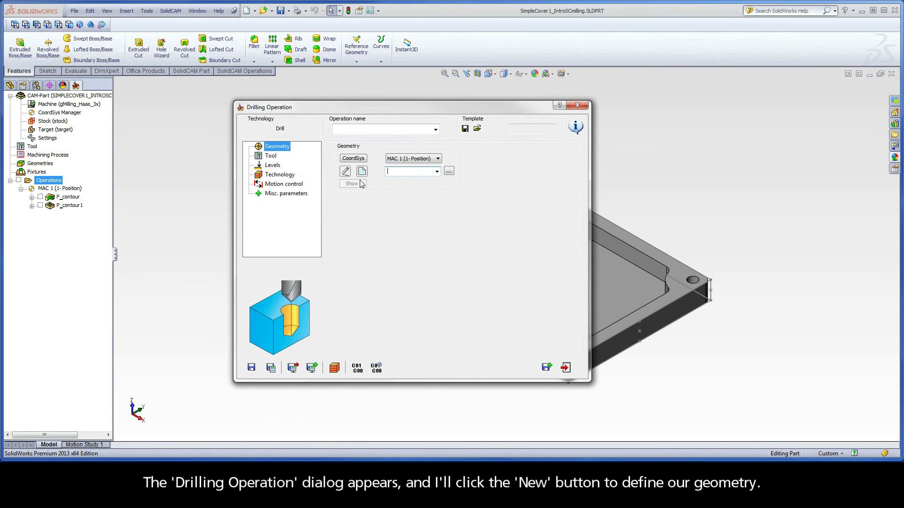
left_click(361, 172)
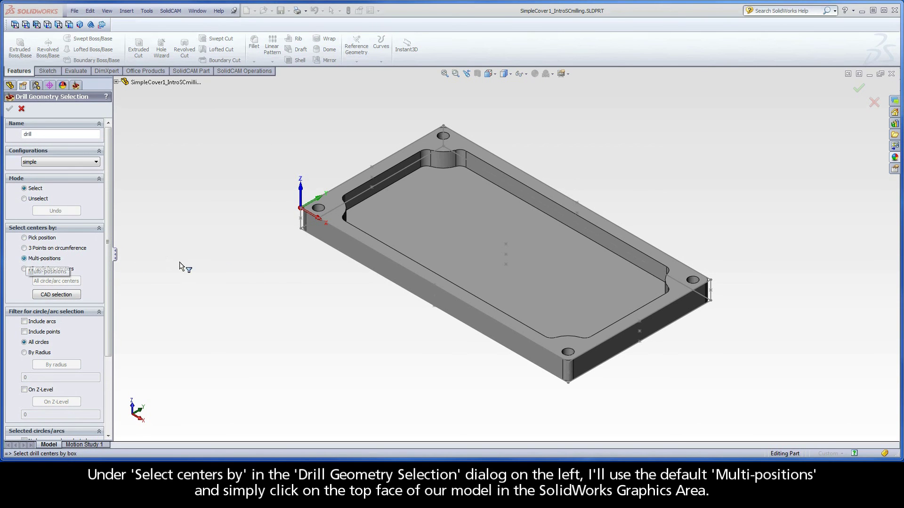
- Select the hole centres on the cover's top face as the drill geometry and accept it
left_click(331, 200)
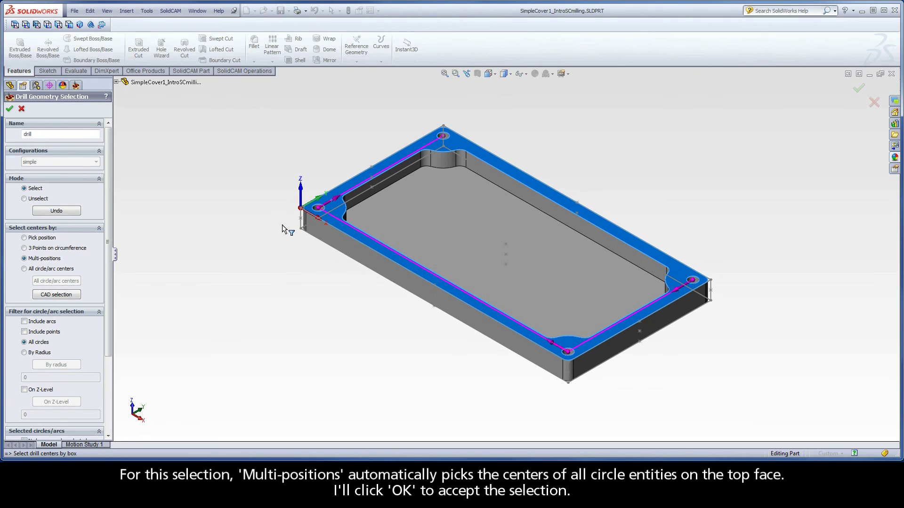
left_click(10, 109)
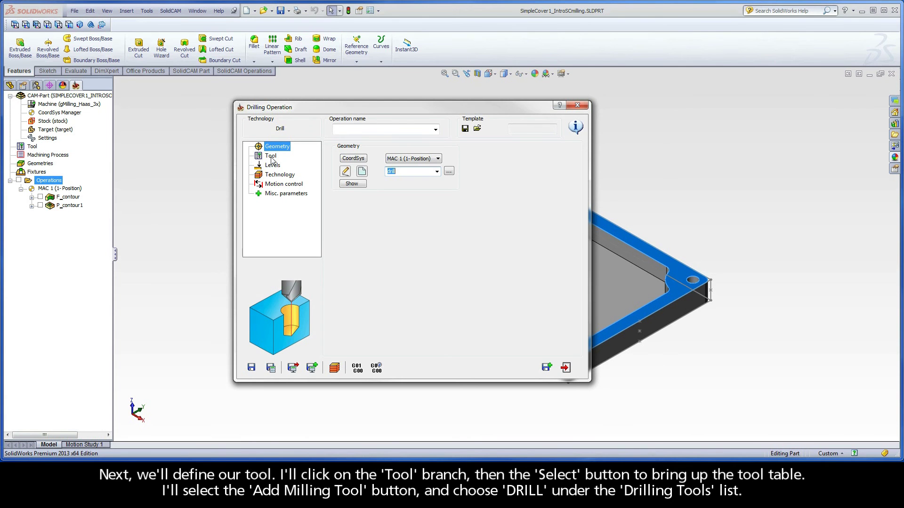
- Add a new 5 mm DRILL as tool 2 and assign it to the drilling operation
left_click(271, 156)
left_click(390, 281)
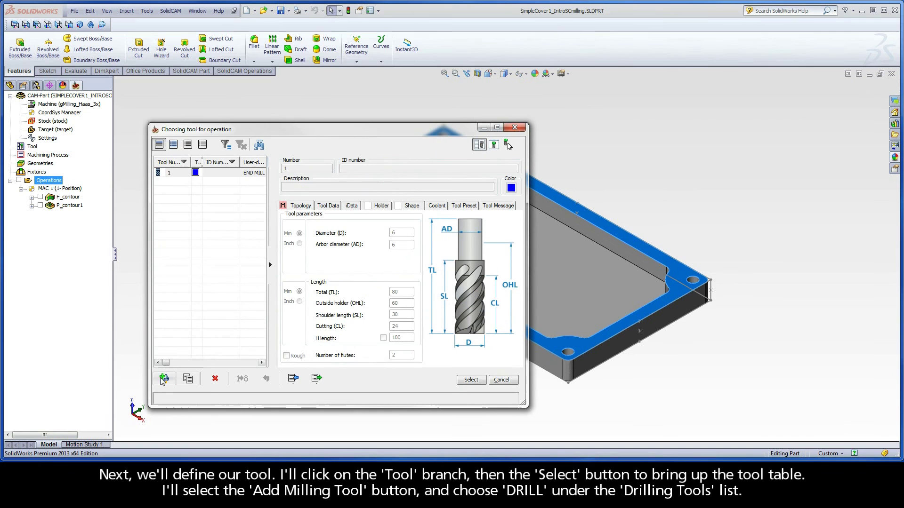
left_click(164, 379)
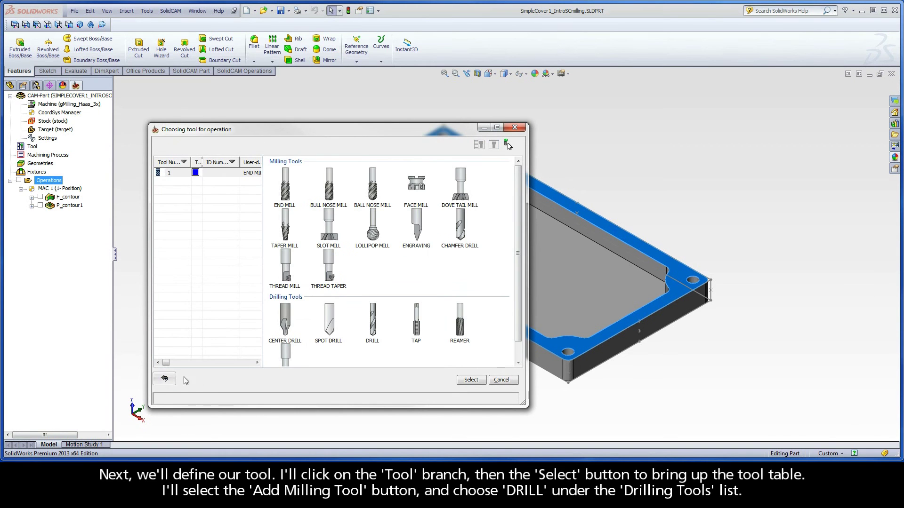
left_click(372, 325)
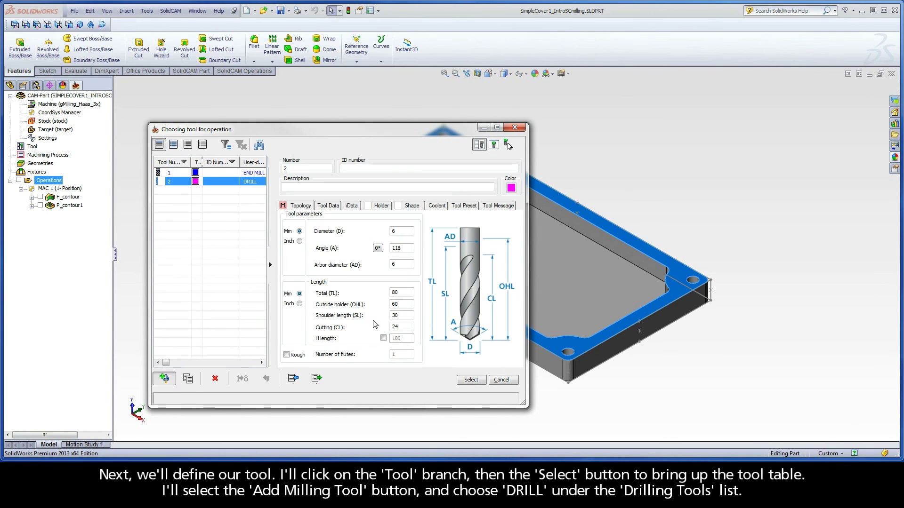
left_click(570, 353)
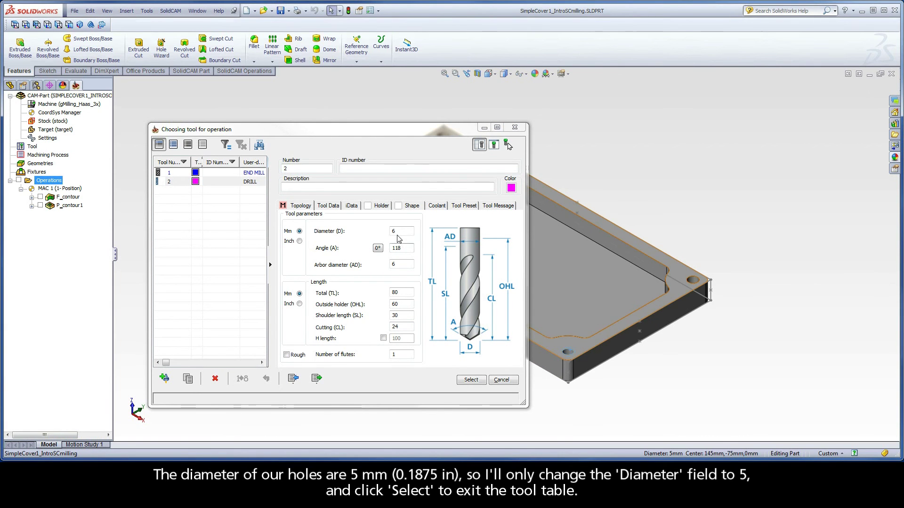
type("5")
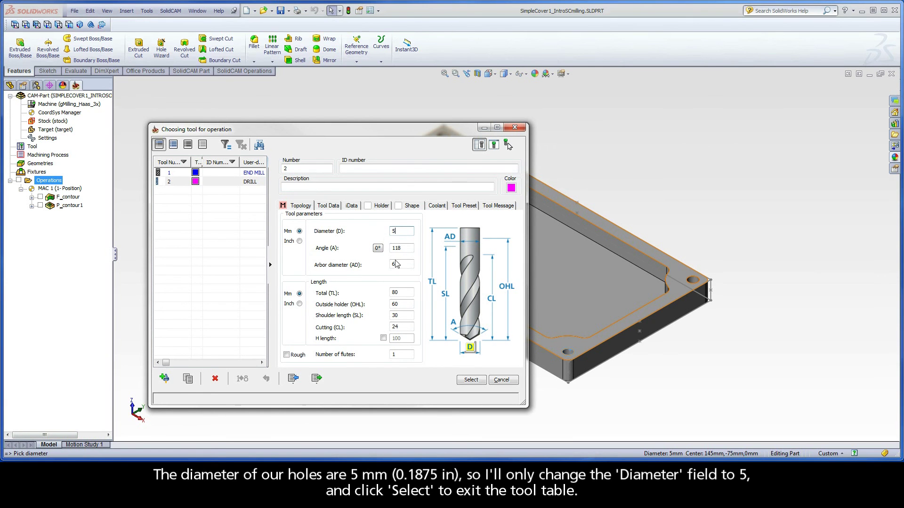
left_click(470, 379)
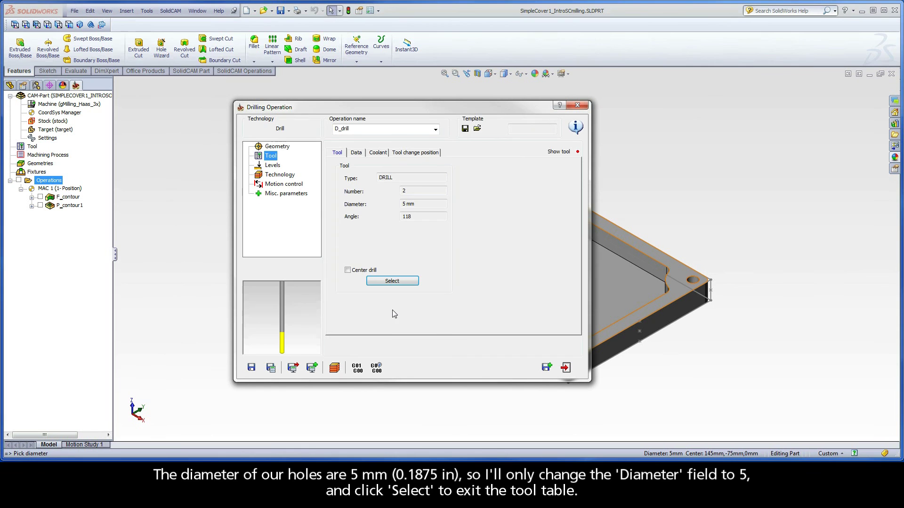
- Set the drilling upper level to the top face at 0 and drill depth to the bottom face, 10
left_click(273, 165)
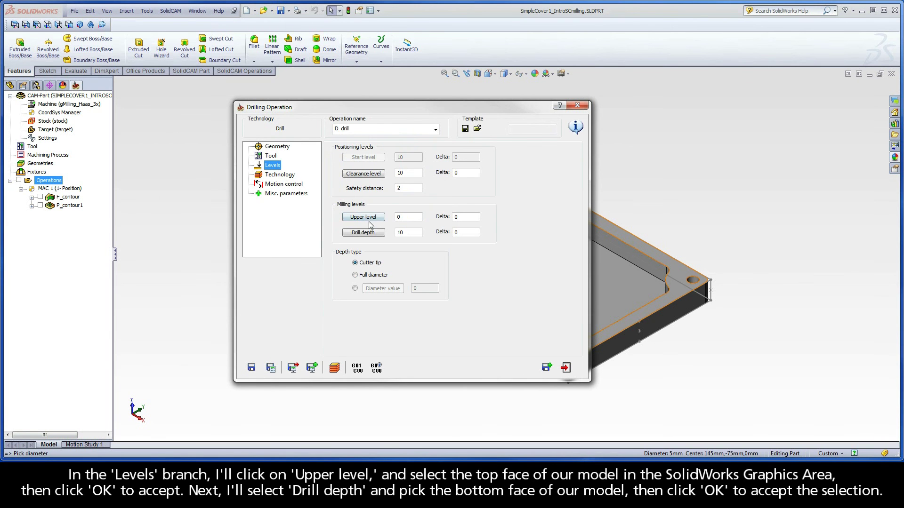
left_click(367, 218)
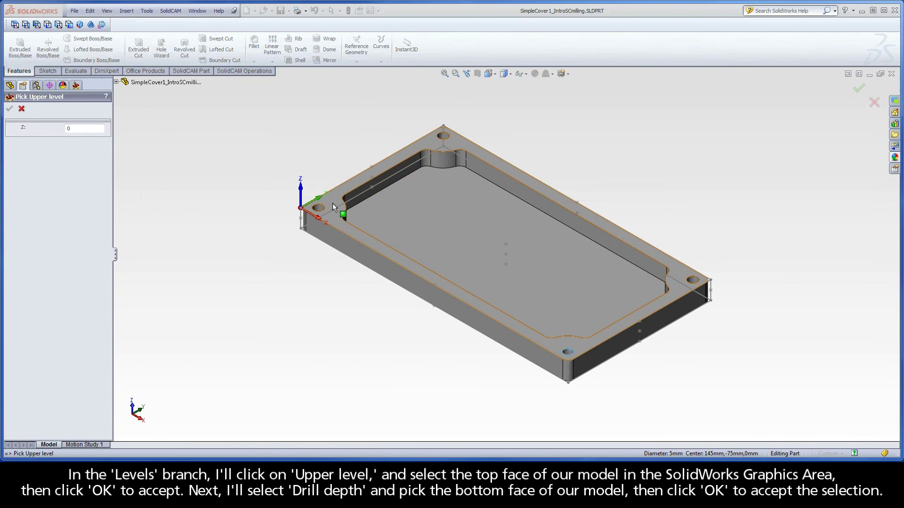
left_click(333, 204)
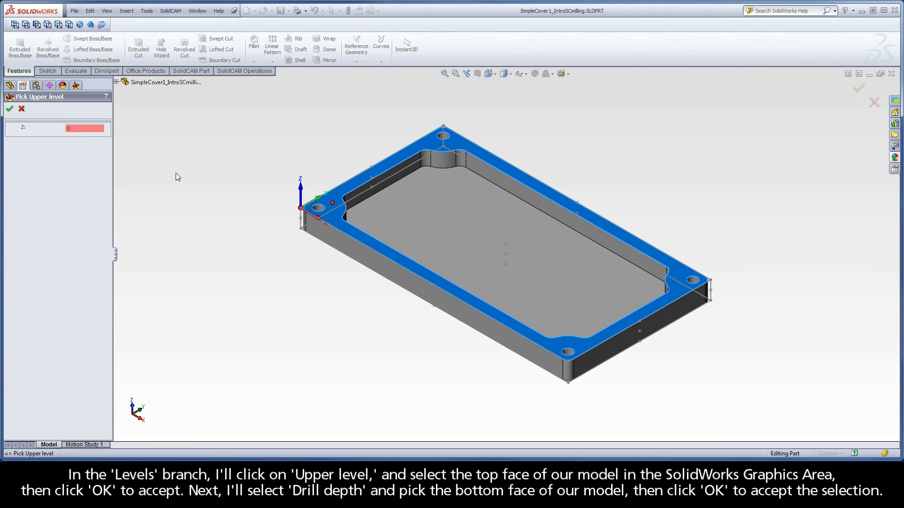
left_click(10, 110)
left_click(347, 233)
middle_click_drag(394, 305, 416, 264)
left_click(416, 260)
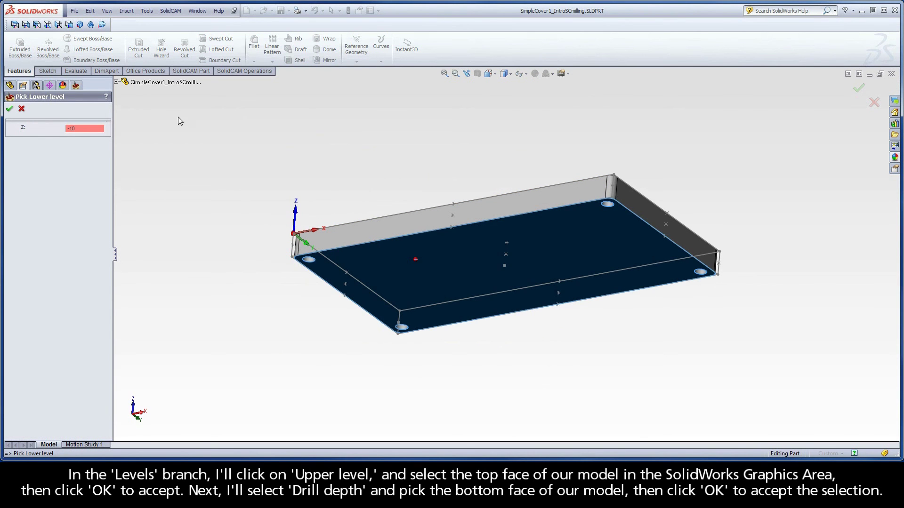
left_click(80, 25)
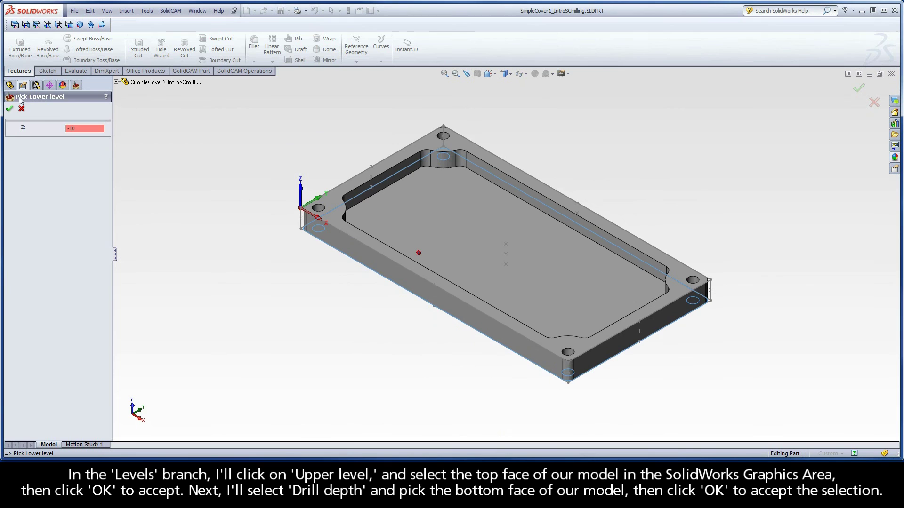
left_click(9, 109)
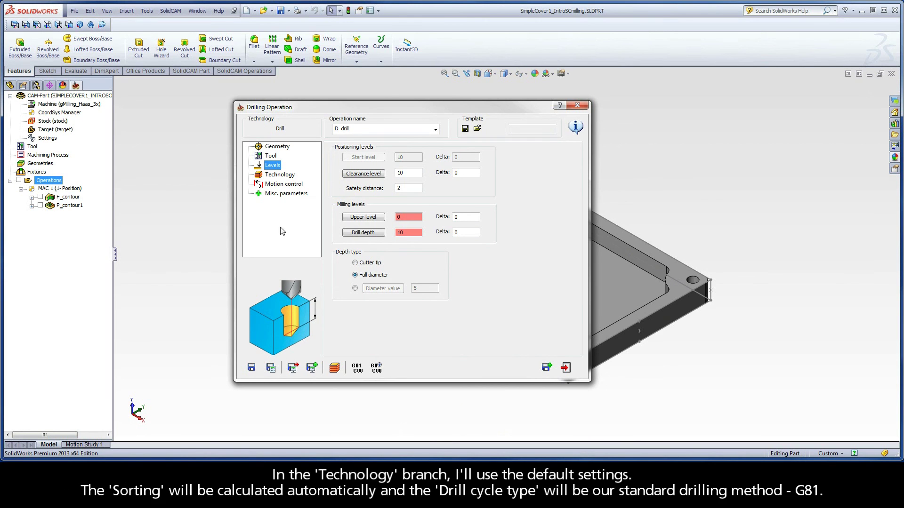
- Keep the default G81 drilling technology, save and calculate D_drill, and launch Simulation
left_click(276, 176)
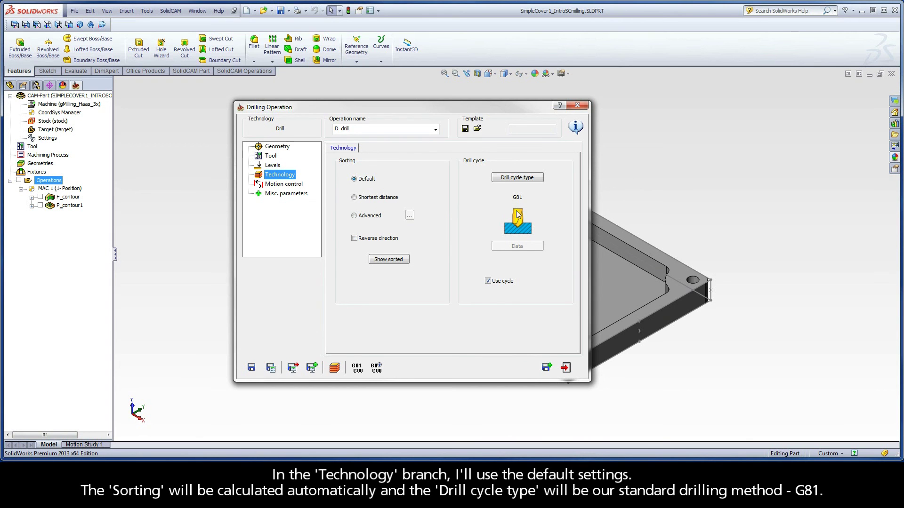
left_click(270, 368)
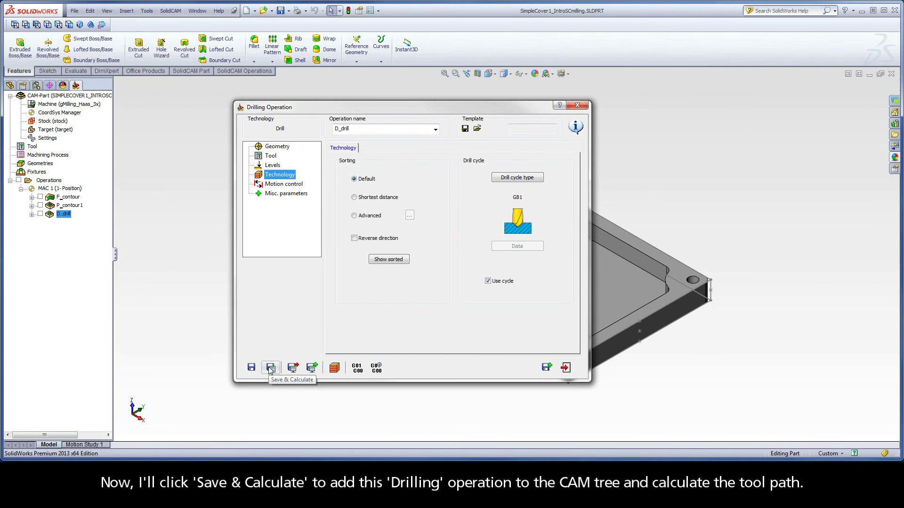
left_click(334, 368)
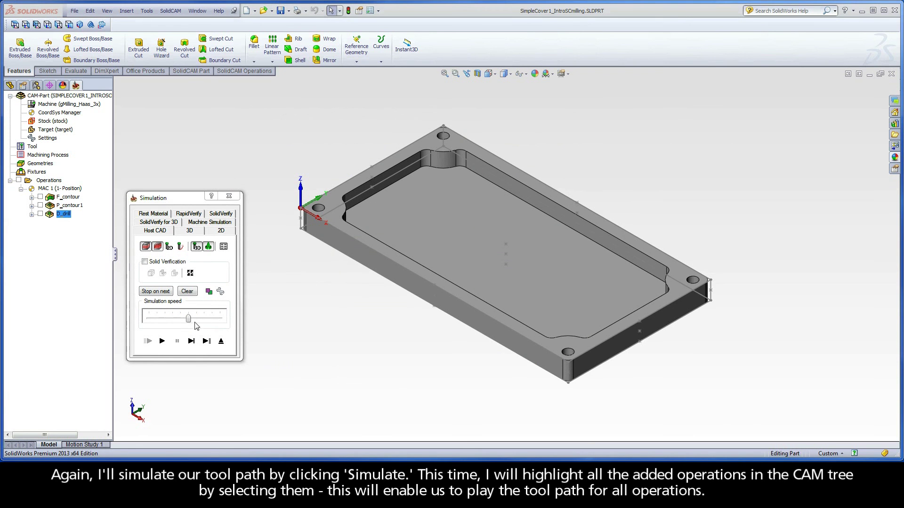
- Select F_contour, P_contour1 and D_drill and step through their toolpaths one operation at a time
left_click(65, 198)
left_click(62, 215, "shift")
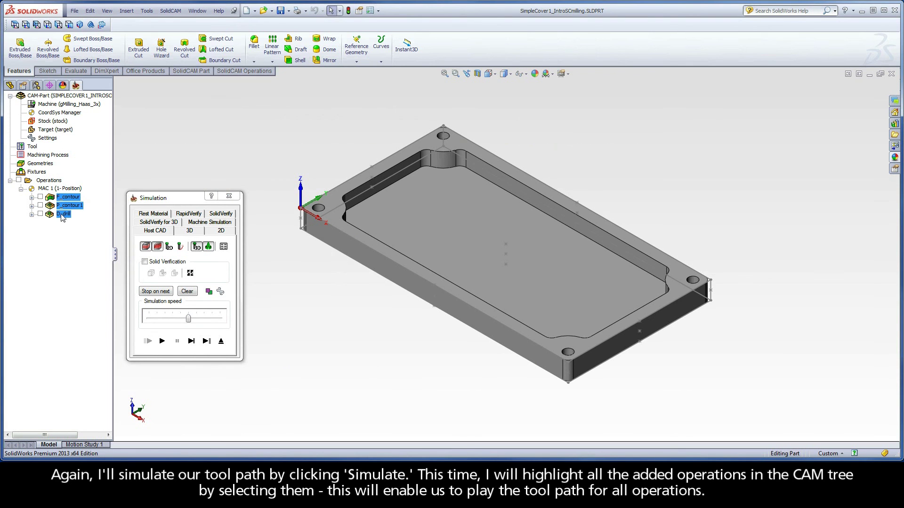
left_click(206, 341)
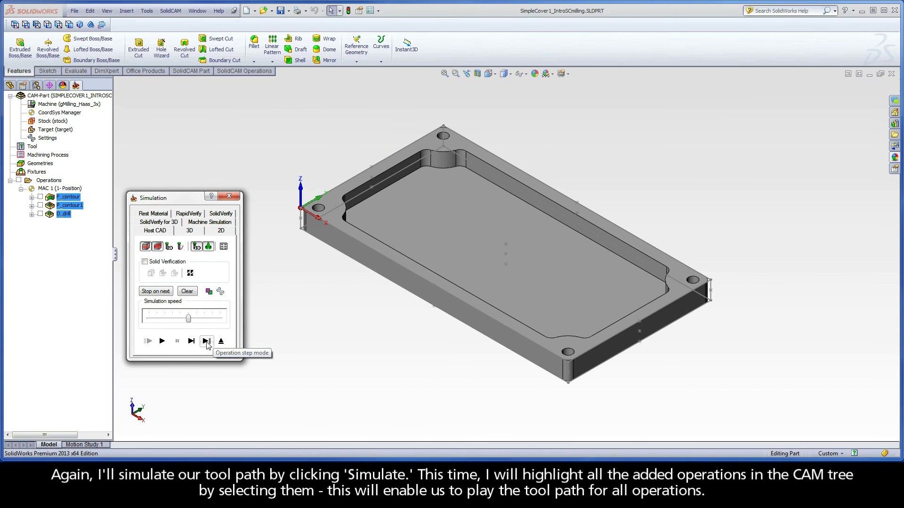
left_click(206, 342)
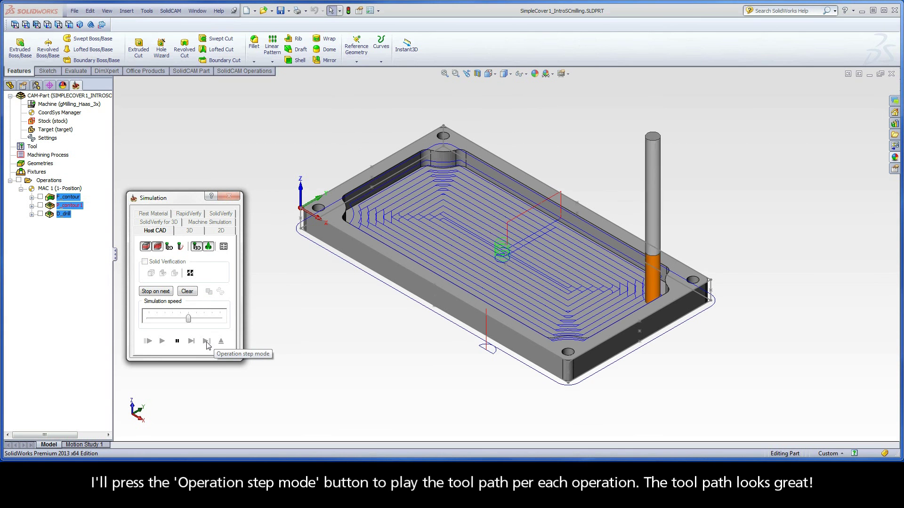
left_click(206, 342)
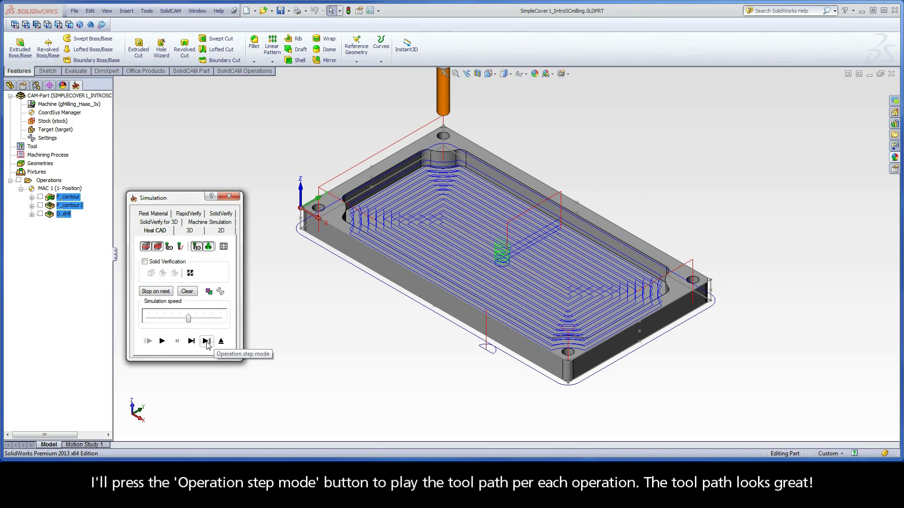
- Replay the three operations as SolidVerify solid stock cutting, then close Simulation
left_click(216, 214)
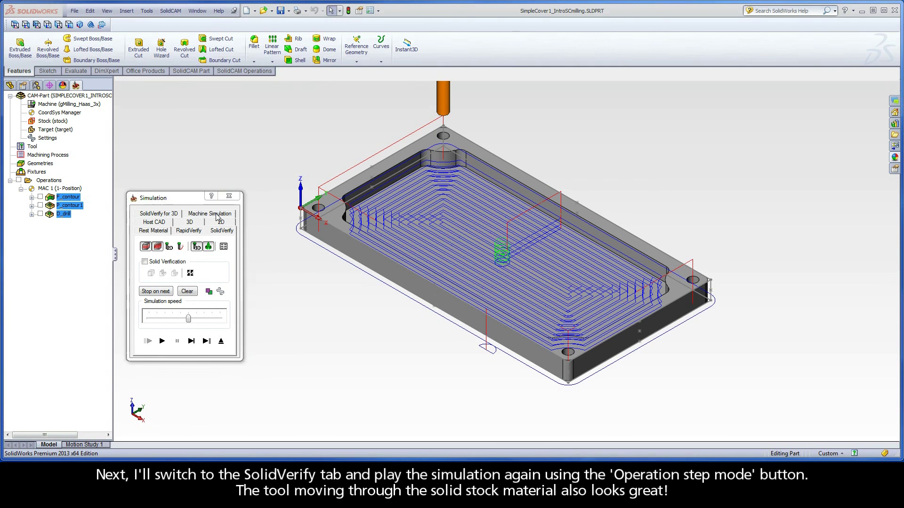
left_click(207, 341)
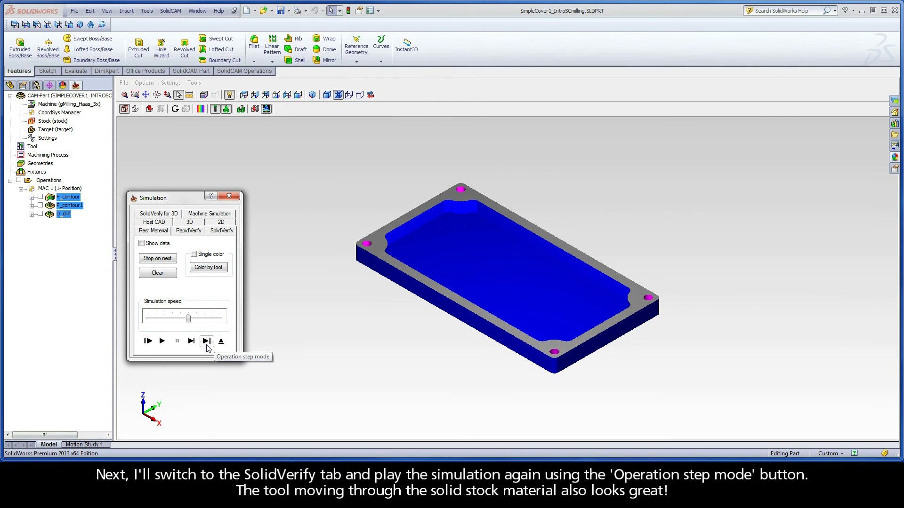
left_click(220, 341)
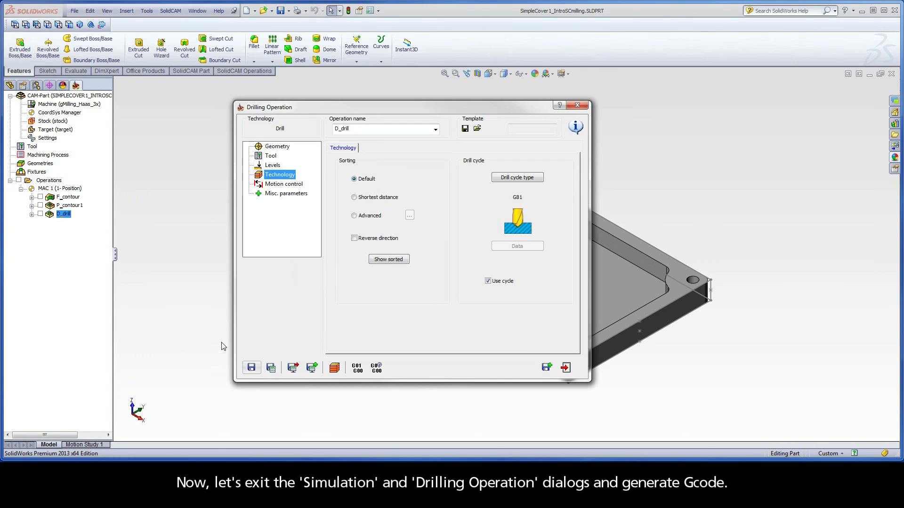
- Close the Drilling operation and generate G-code for all operations via GCode All > Generate
left_click(566, 370)
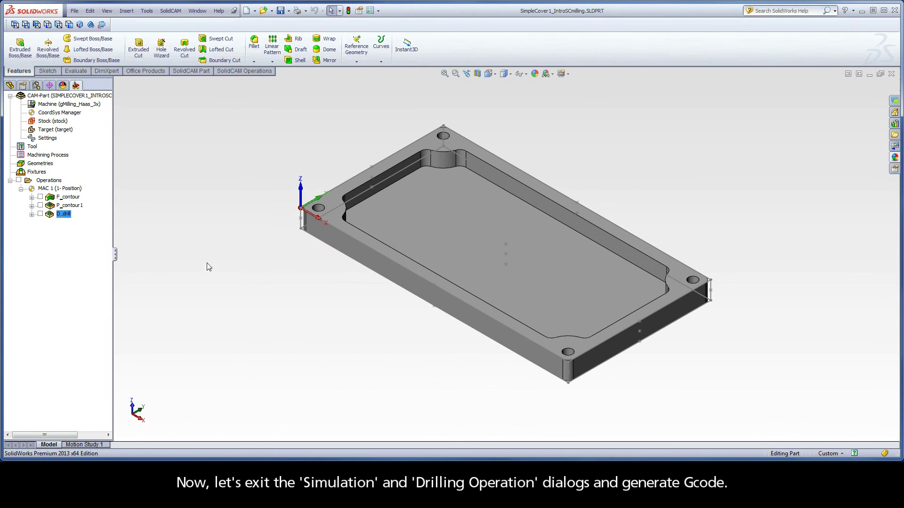
right_click(46, 182)
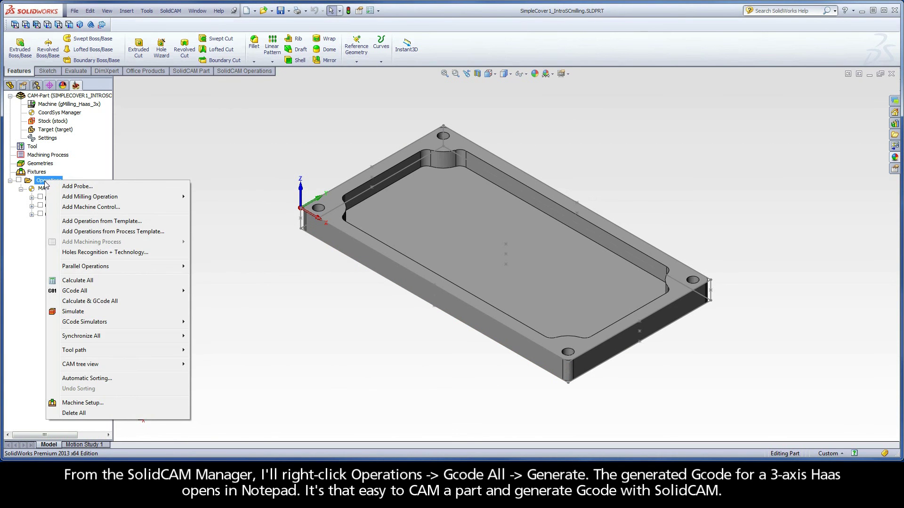
mouse_move(70, 291)
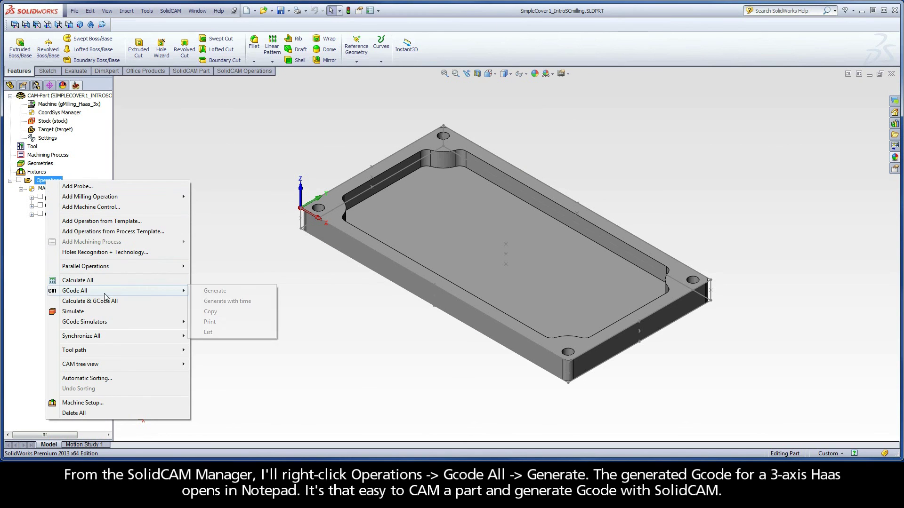
left_click(215, 291)
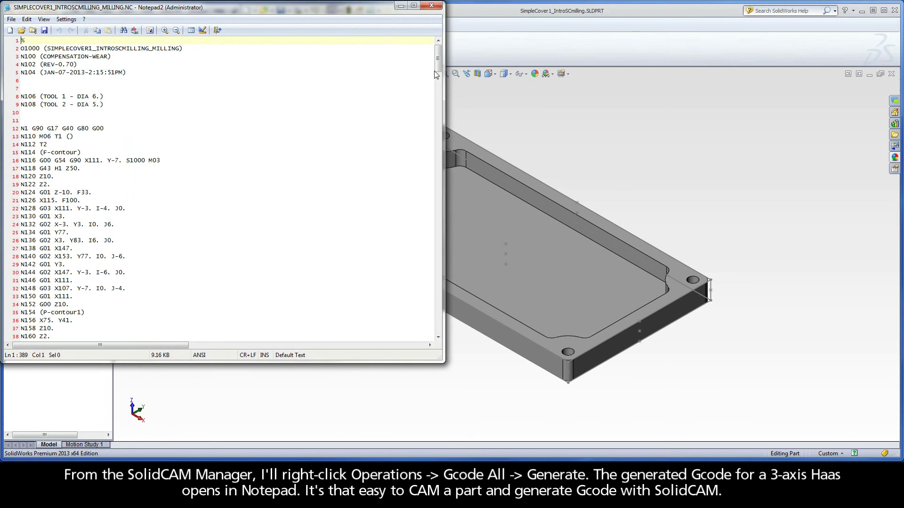
- Scroll through the generated SIMPLECOVER1_INTROSCMILLING_MILLING.NC program in Notepad2
mouse_move(438, 66)
left_mouse_down()
mouse_move(441, 331)
mouse_move(438, 57)
left_mouse_up()
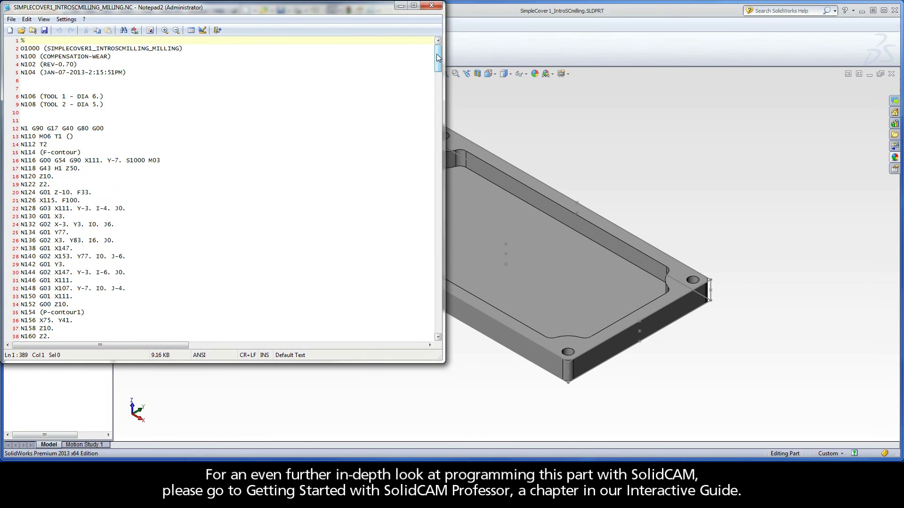